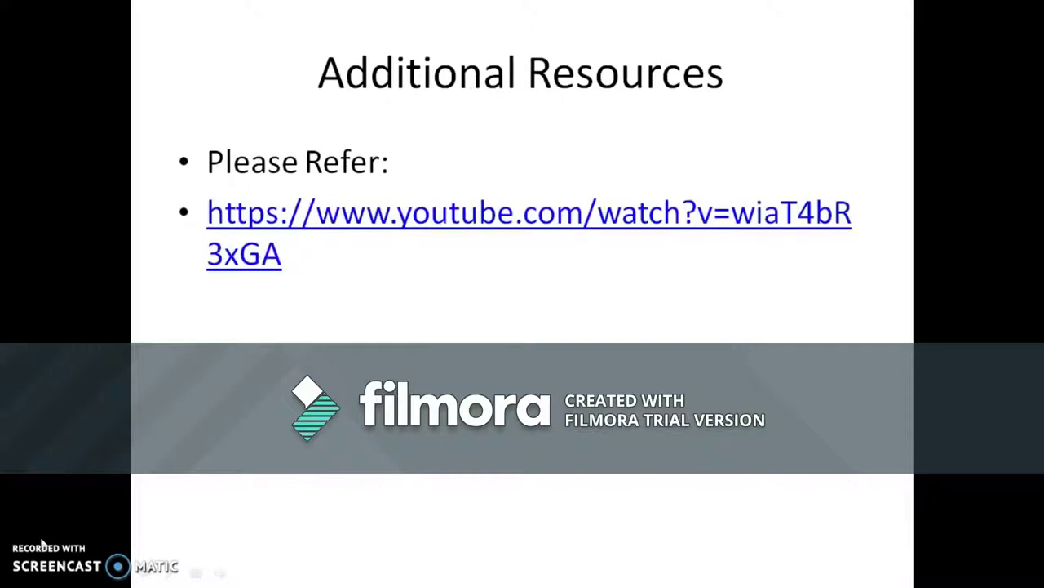
# Step: Switch to Chrome and load wordpress.com by typing 'word' in the address bar
pyautogui.click(29, 541)
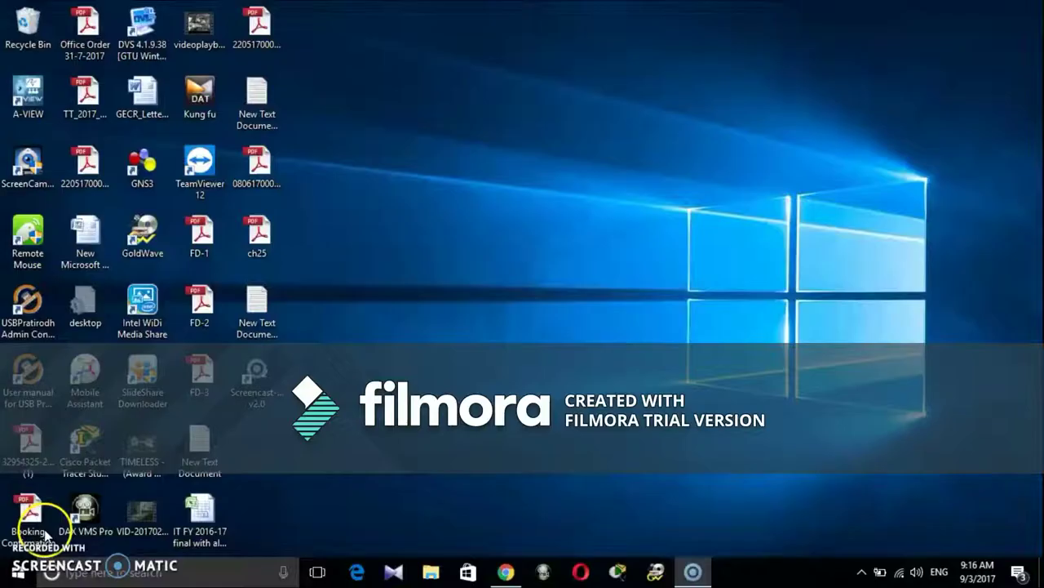
pyautogui.hotkey('alt', 'Tab')
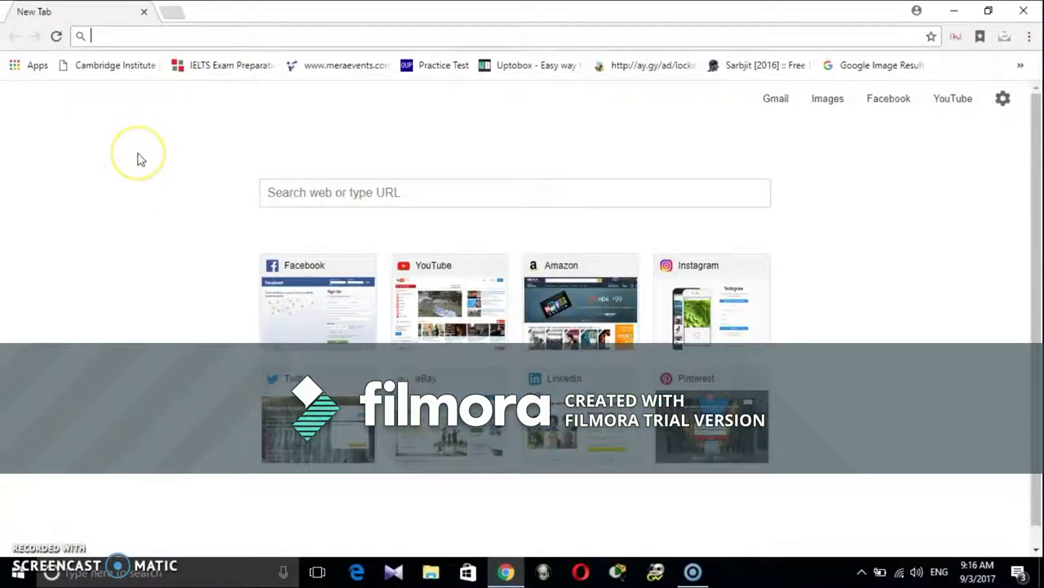
pyautogui.write('word')
pyautogui.press('Return')
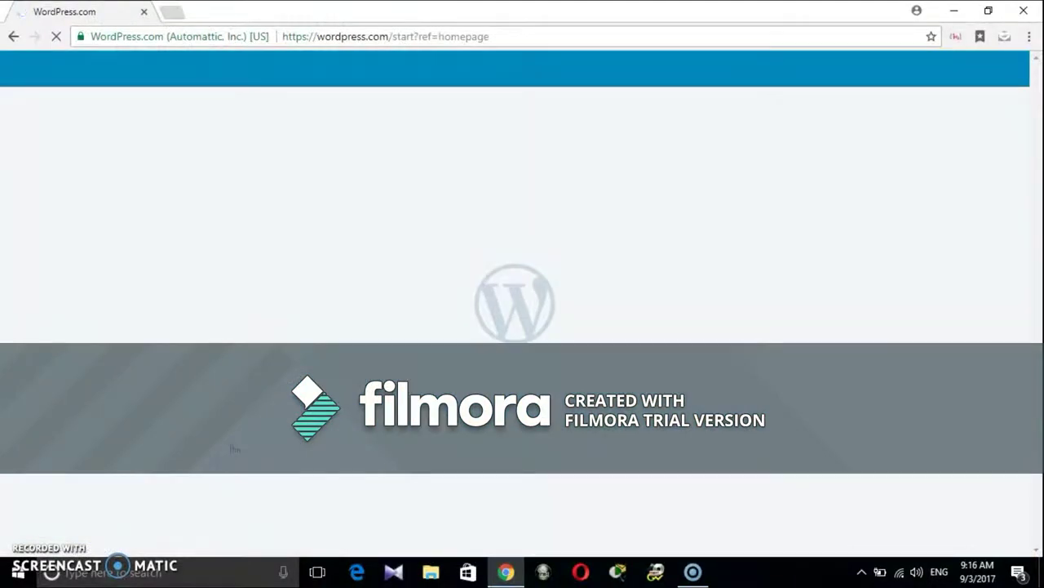
# Step: Choose the site type and pick the Multiple Page Templates theme
pyautogui.click(365, 302)
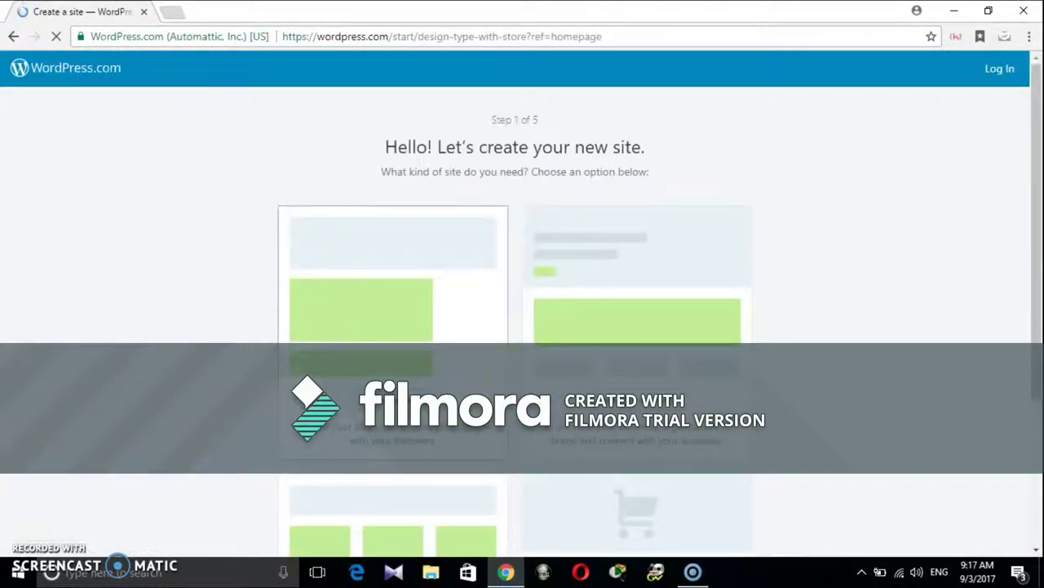
pyautogui.scroll(-3, 636, 404)
pyautogui.scroll(3, 636, 404)
pyautogui.click(637, 404)
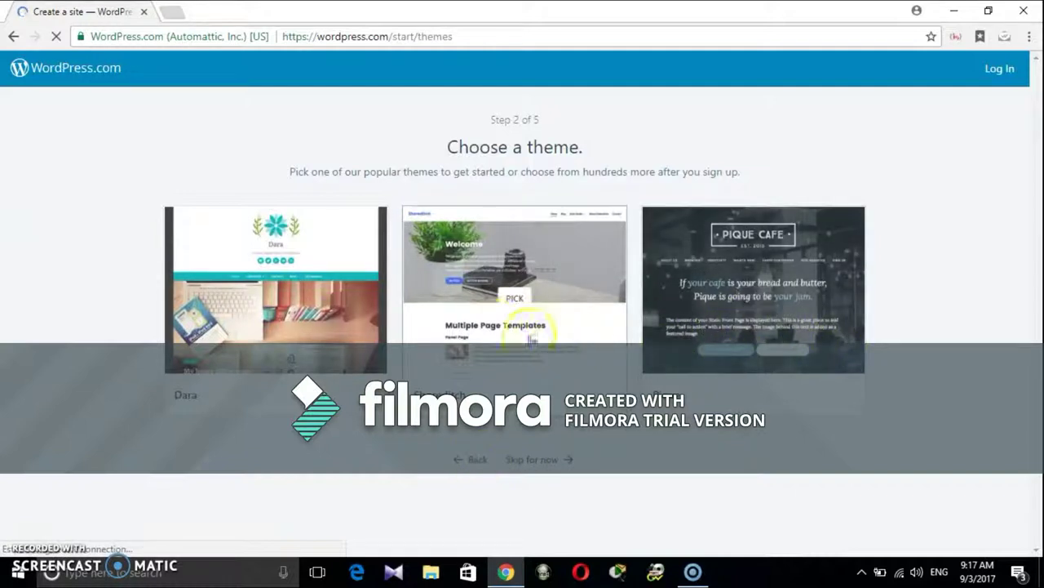
pyautogui.click(496, 332)
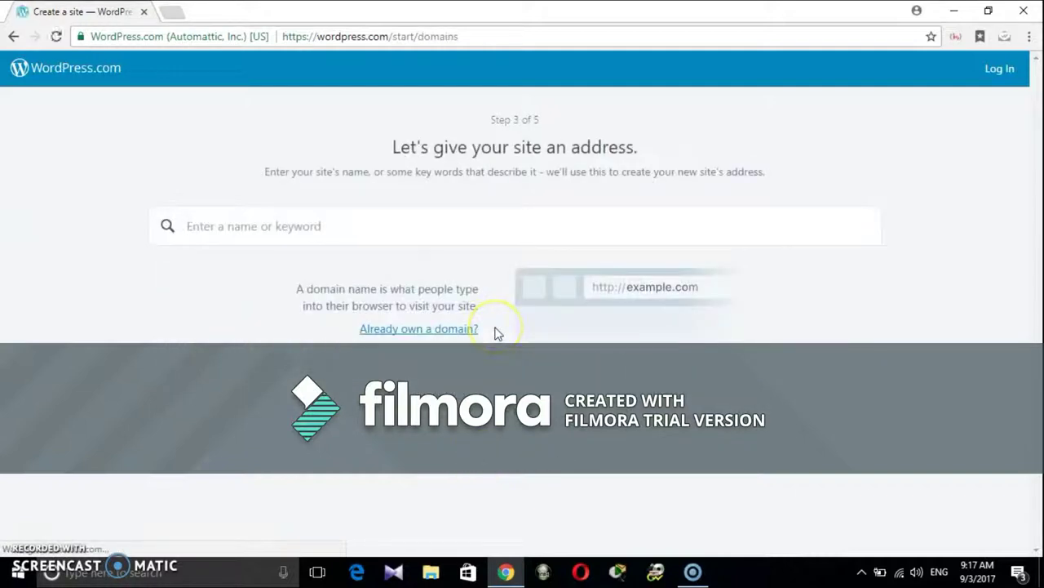
# Step: Search a site name and select the free wordpress.com address
pyautogui.click(378, 233)
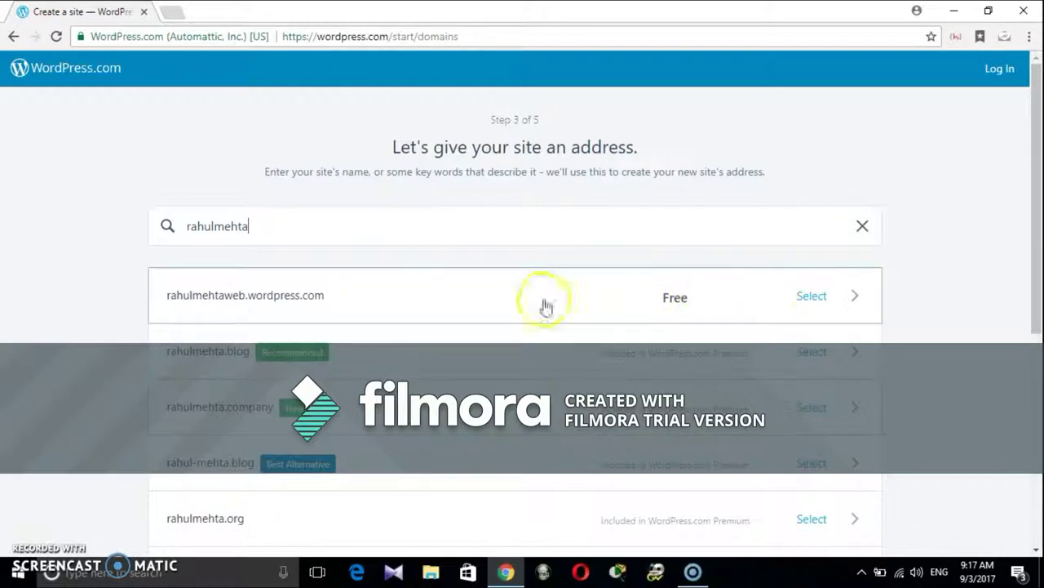
pyautogui.scroll(-3, 545, 306)
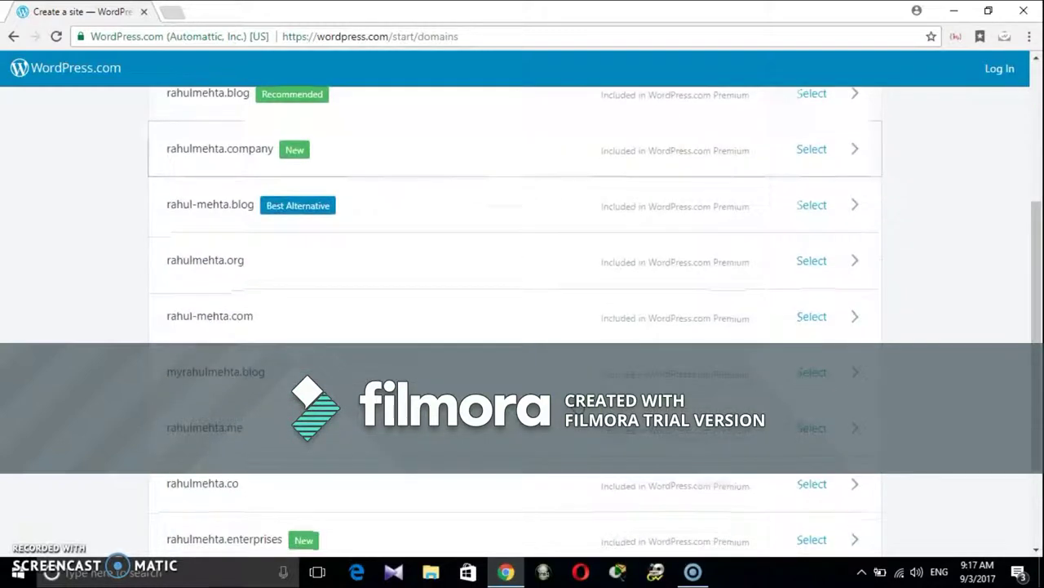
pyautogui.scroll(3, 514, 318)
pyautogui.click(814, 298)
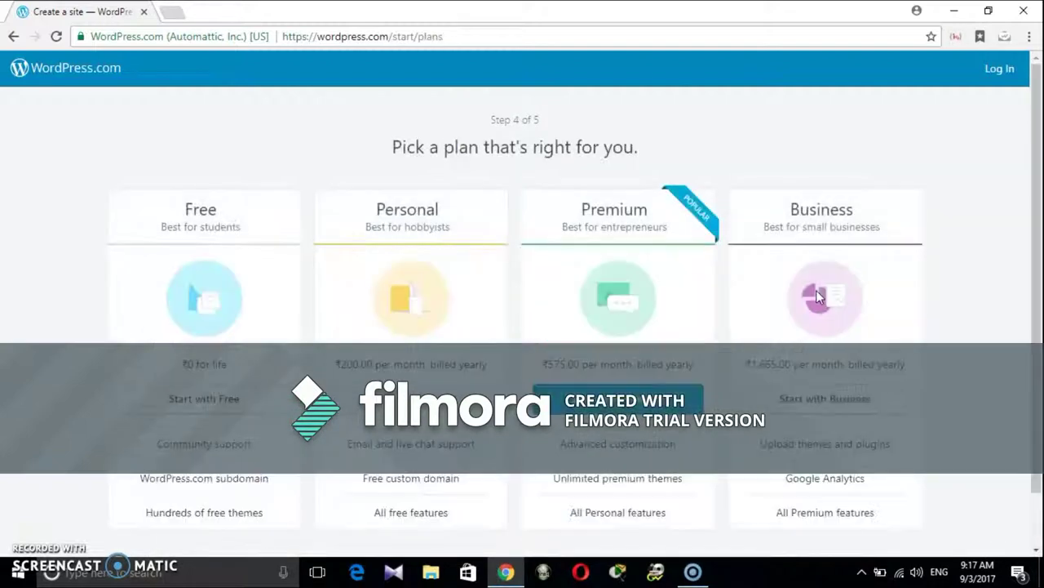
# Step: Start with the Free plan and submit the account form with an e-mail address, username and password
pyautogui.click(401, 355)
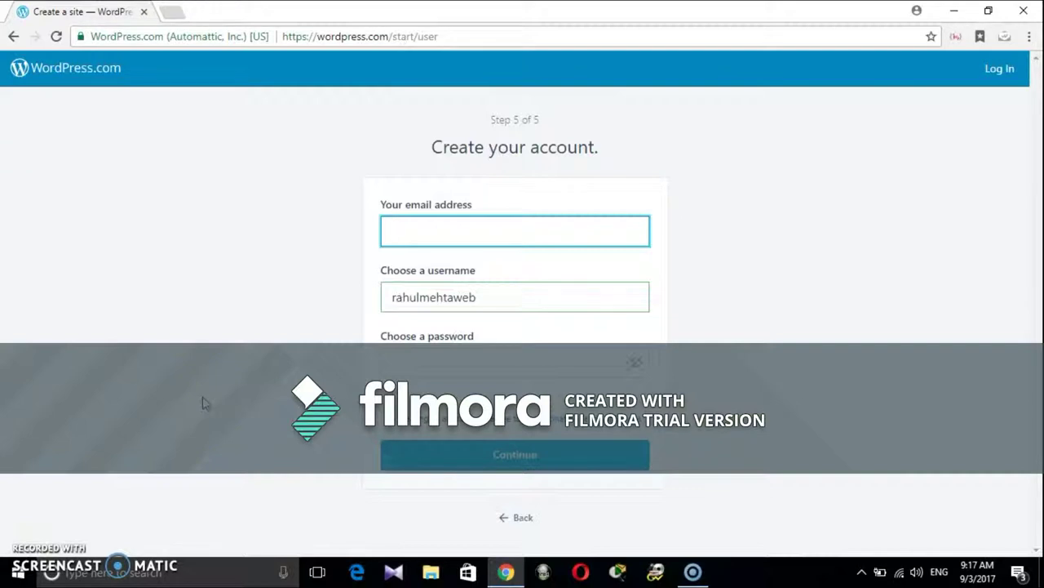
pyautogui.write('rd')
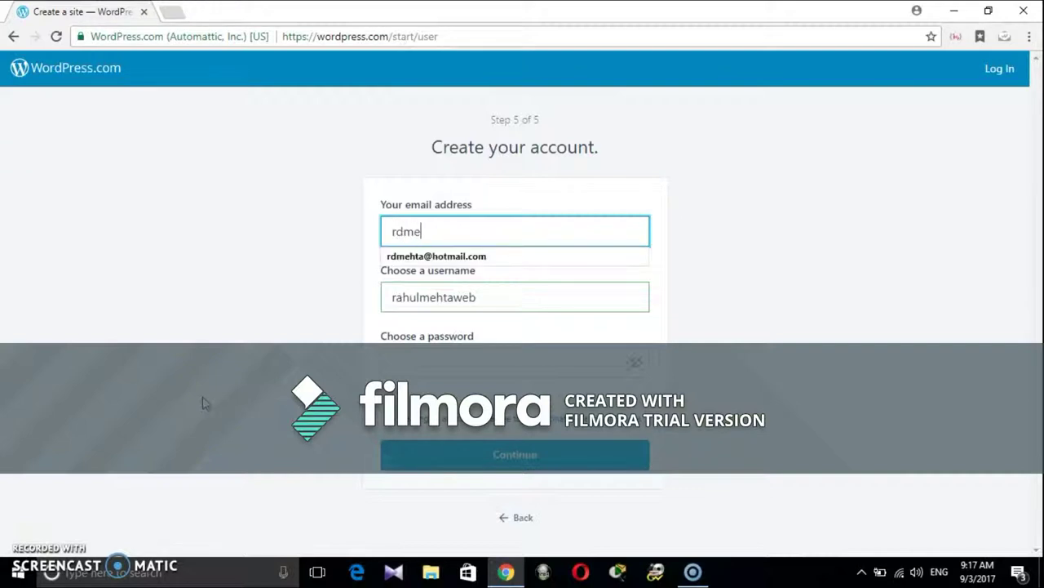
pyautogui.write('me')
pyautogui.press('Down')
pyautogui.press('Tab')
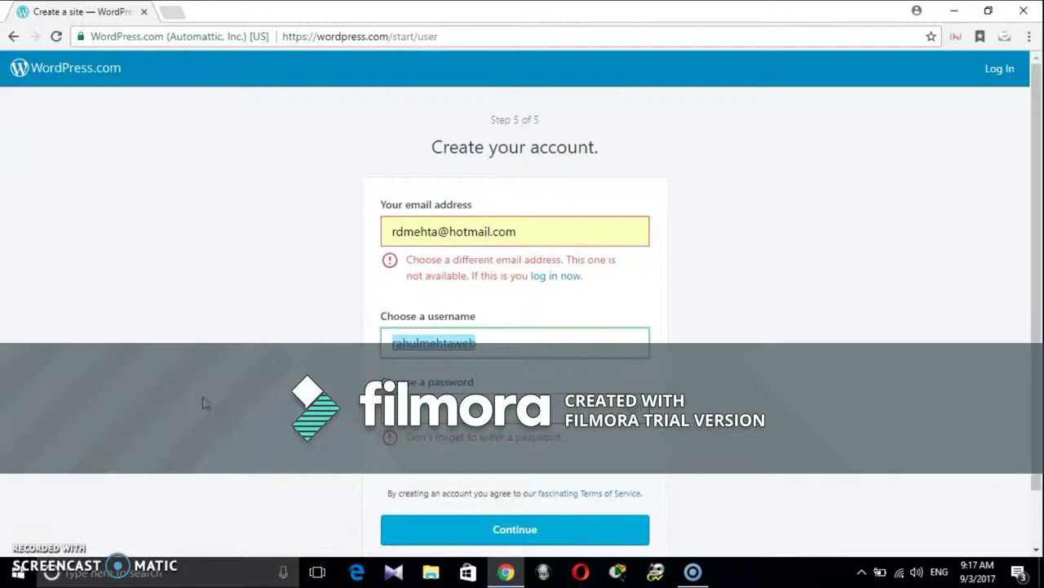
pyautogui.tripleClick(517, 226)
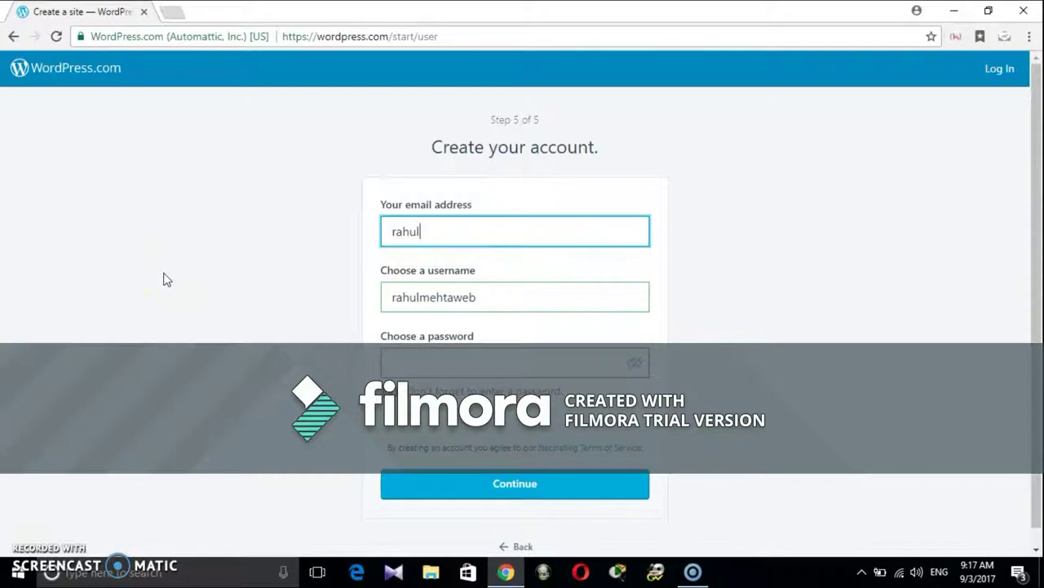
pyautogui.press('Tab')
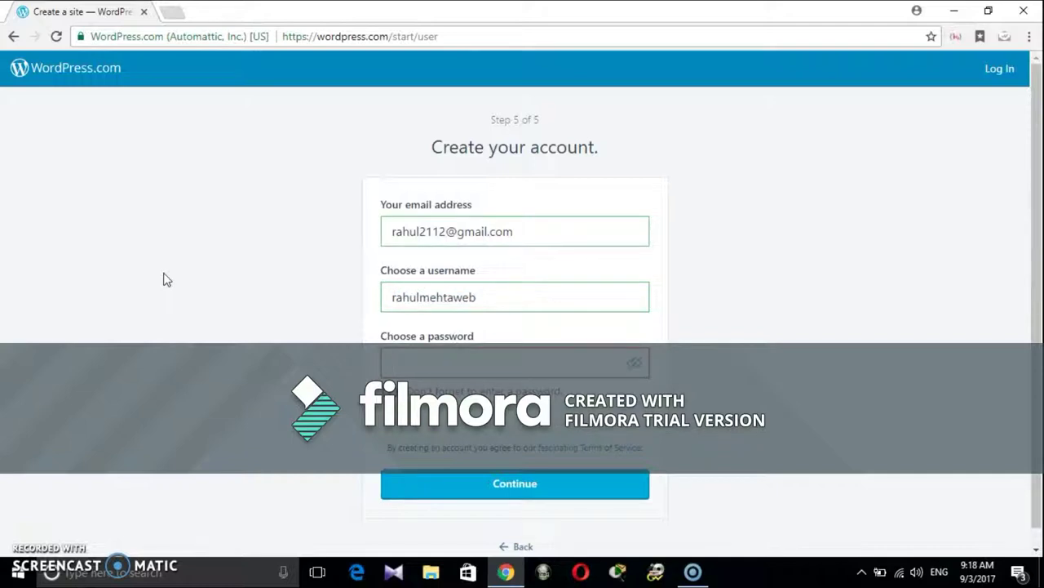
pyautogui.write('**')
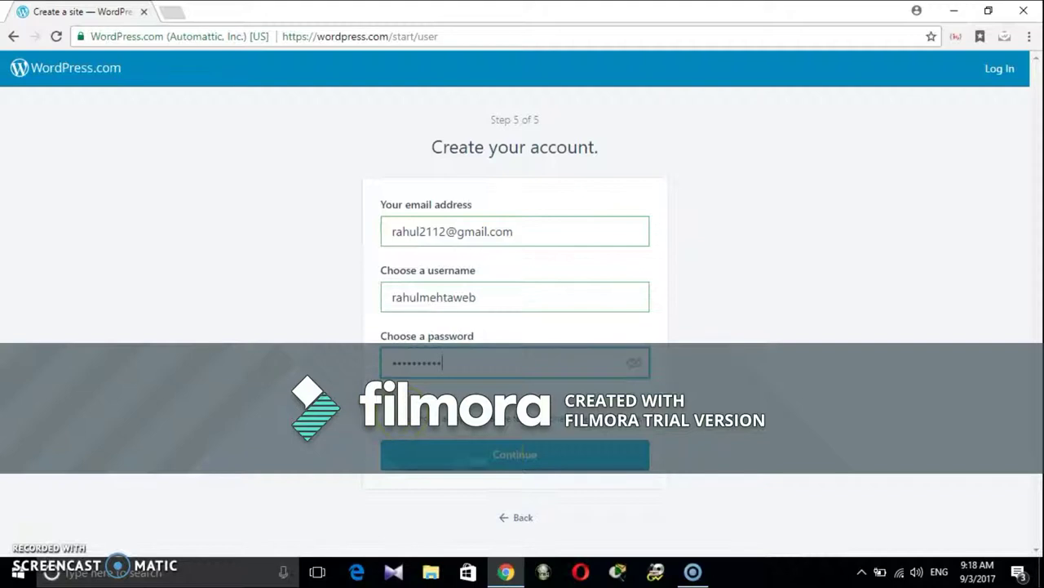
pyautogui.click(496, 455)
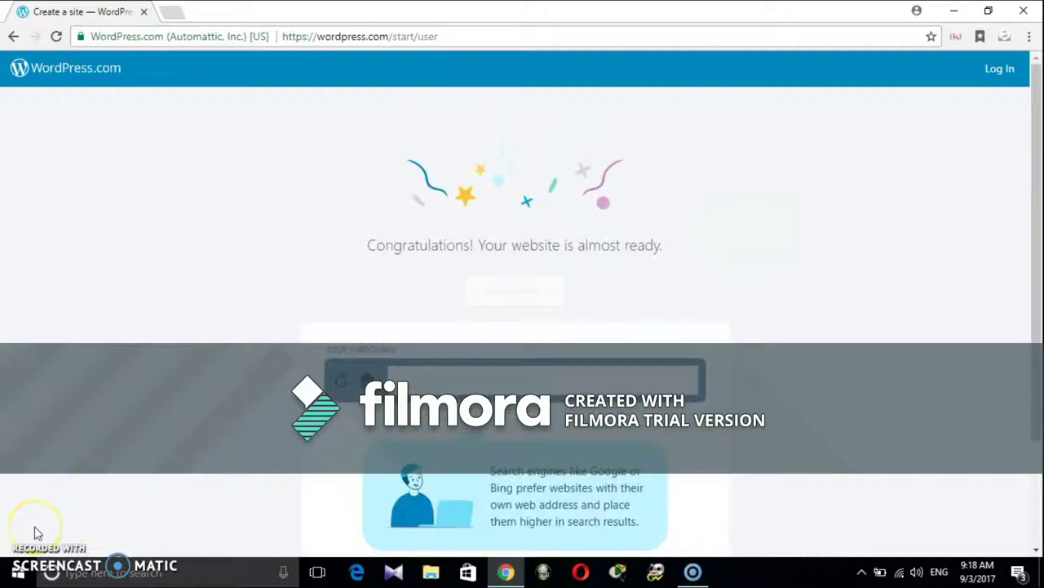
# Step: View the new site, dismiss the welcome tour tips, and open the My Site menu
pyautogui.click(517, 292)
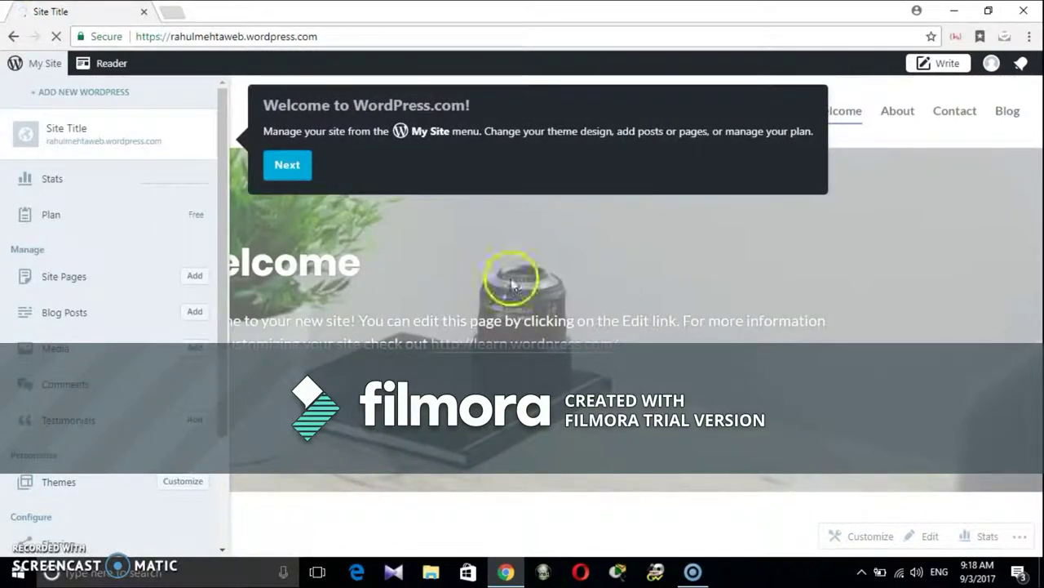
pyautogui.click(992, 65)
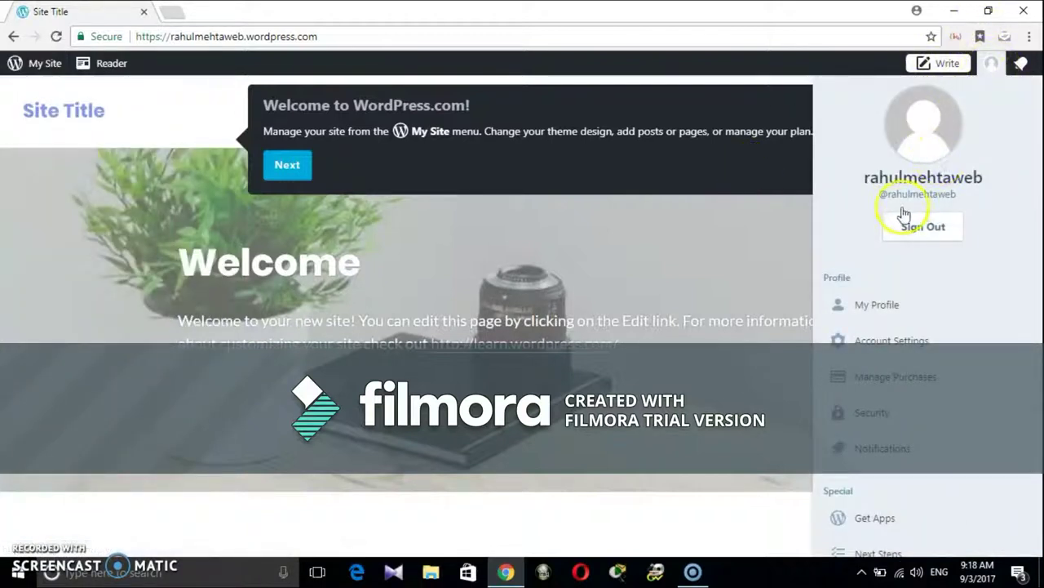
pyautogui.click(45, 65)
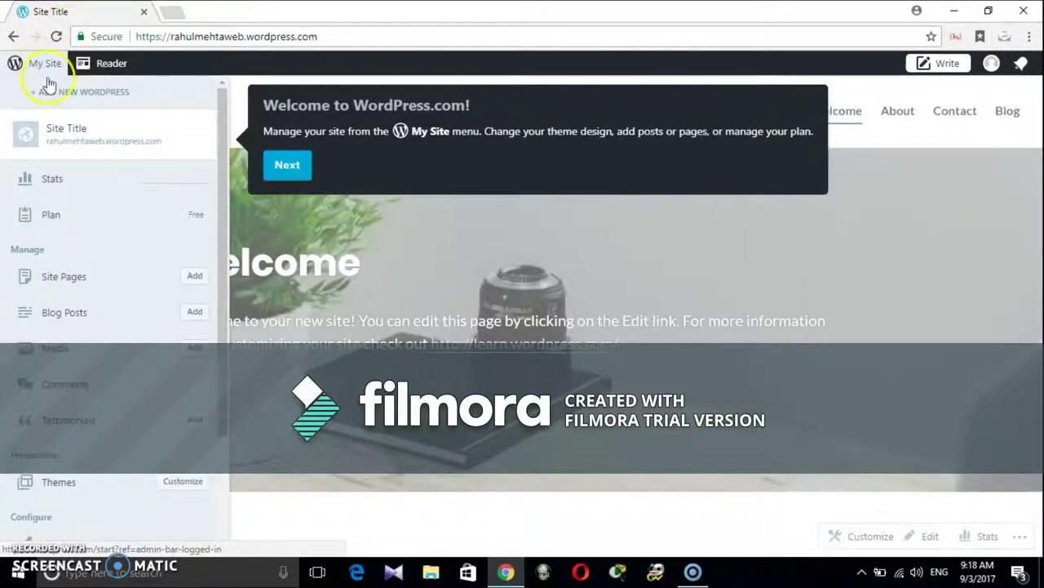
pyautogui.click(37, 70)
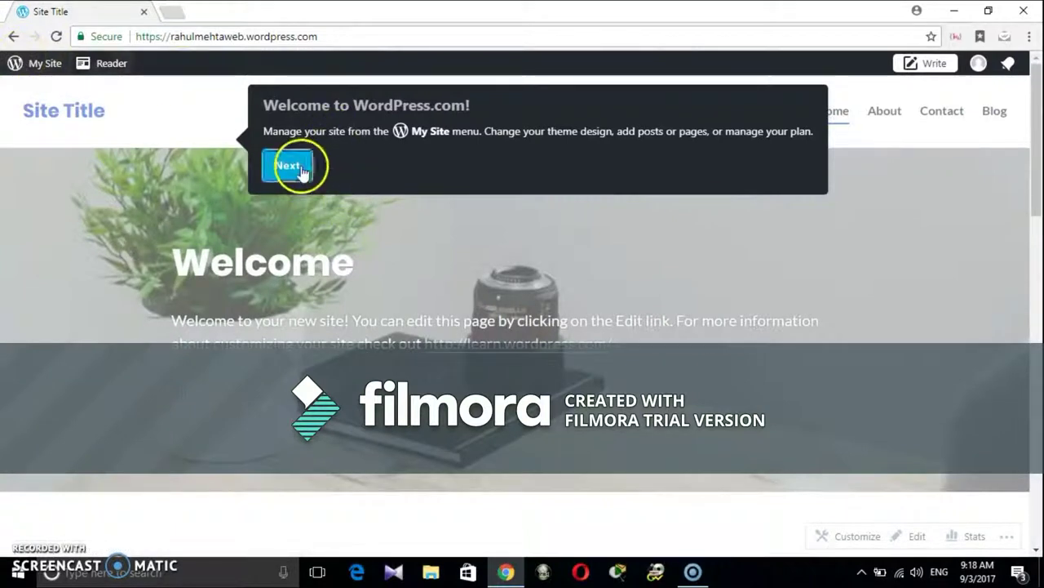
pyautogui.click(298, 167)
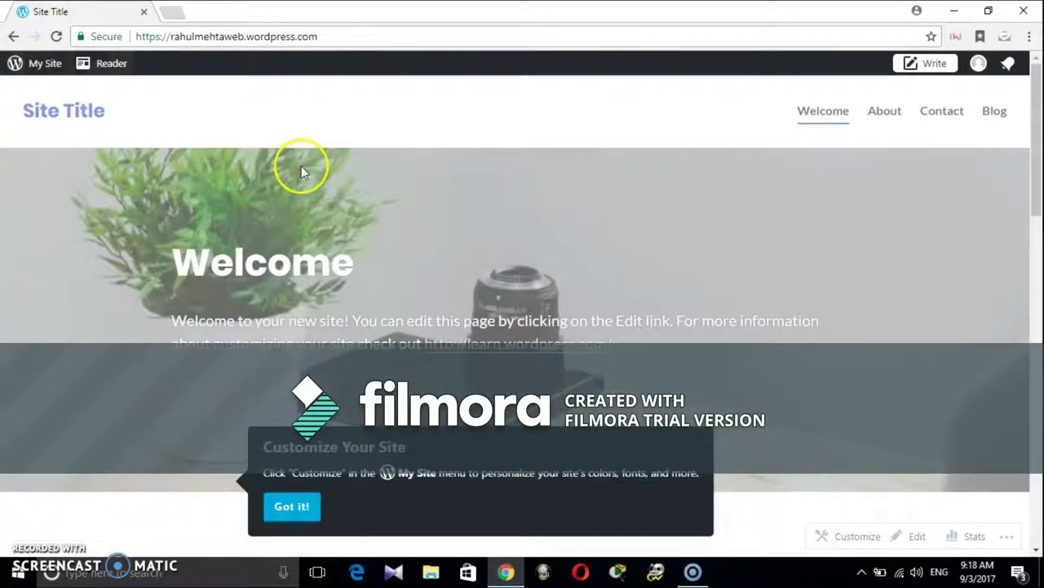
pyautogui.click(303, 506)
pyautogui.click(33, 71)
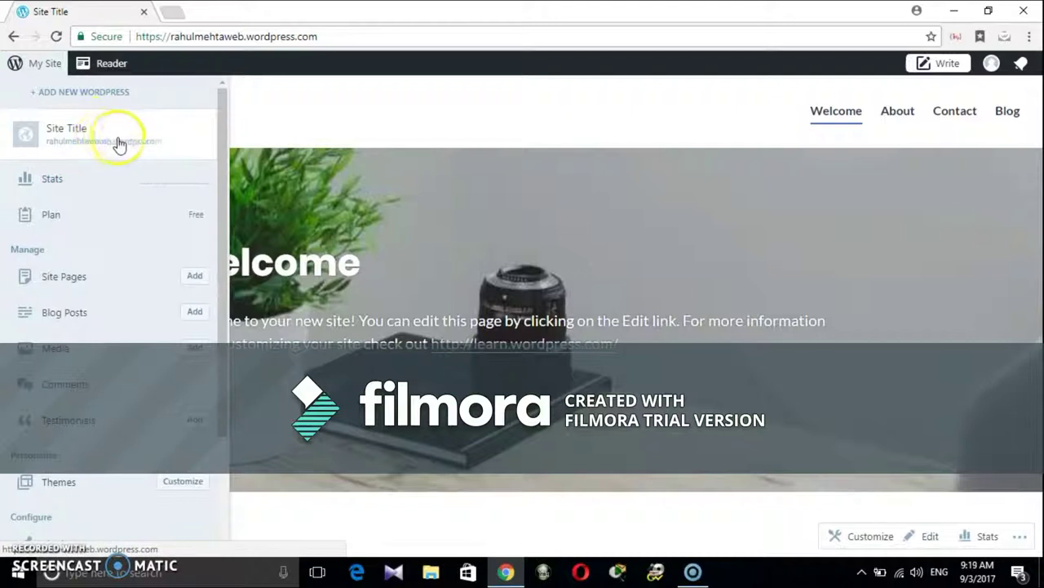
# Step: Use Add next to Site Pages in the My Site sidebar to start a new page
pyautogui.scroll(-2, 131, 153)
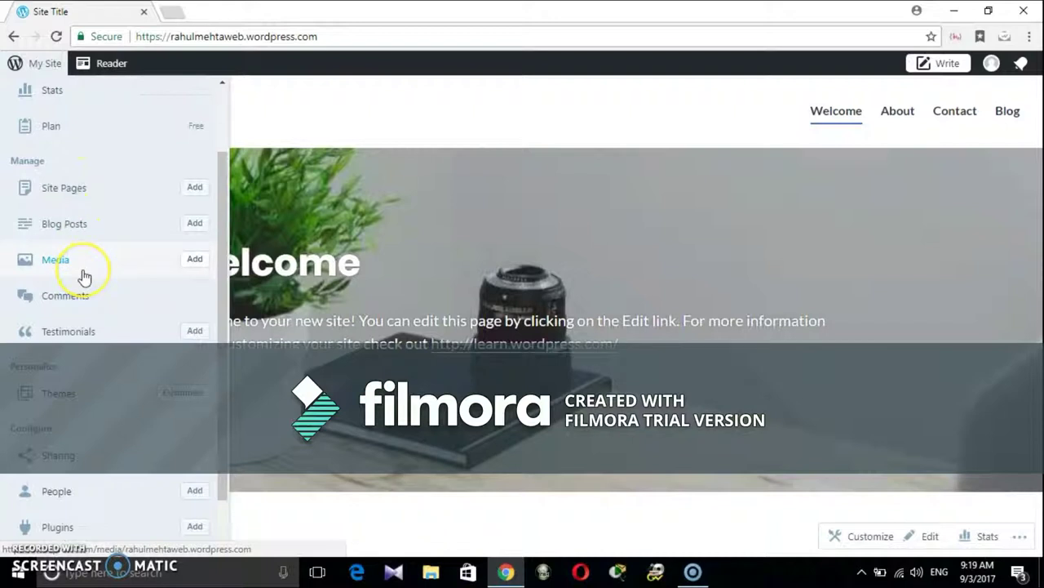
pyautogui.scroll(-1, 82, 275)
pyautogui.scroll(3, 81, 275)
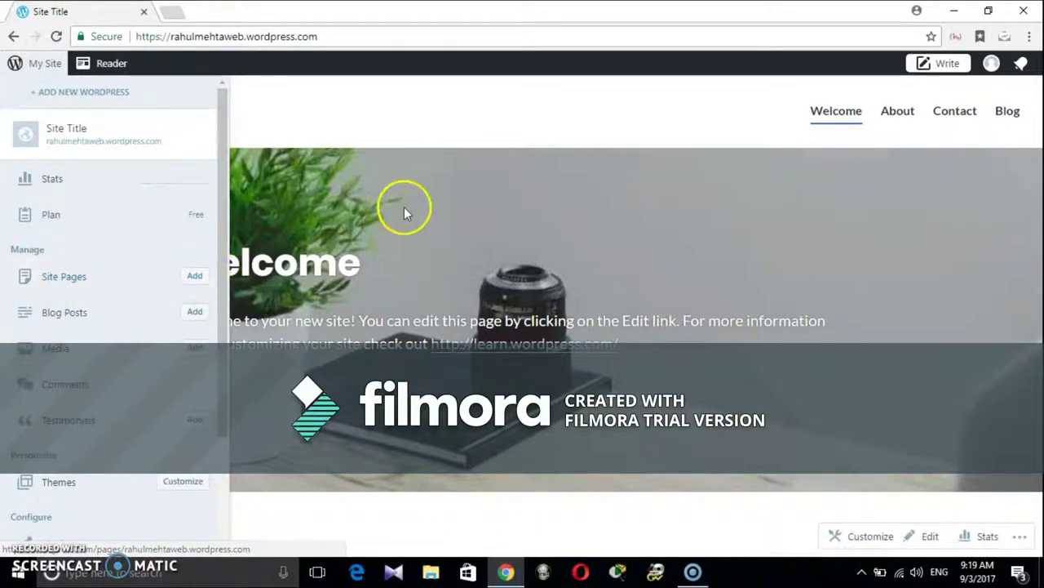
pyautogui.click(194, 278)
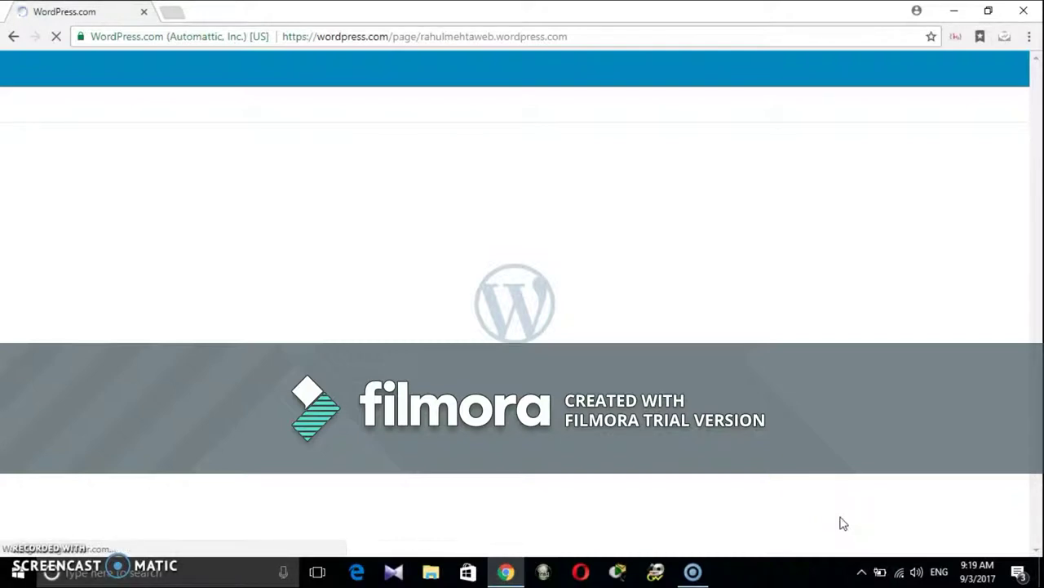
# Step: Title the page 'WordPress Demonstration' and write 'Hello PAricipants,' as the body greeting
pyautogui.click(303, 288)
pyautogui.click(226, 201)
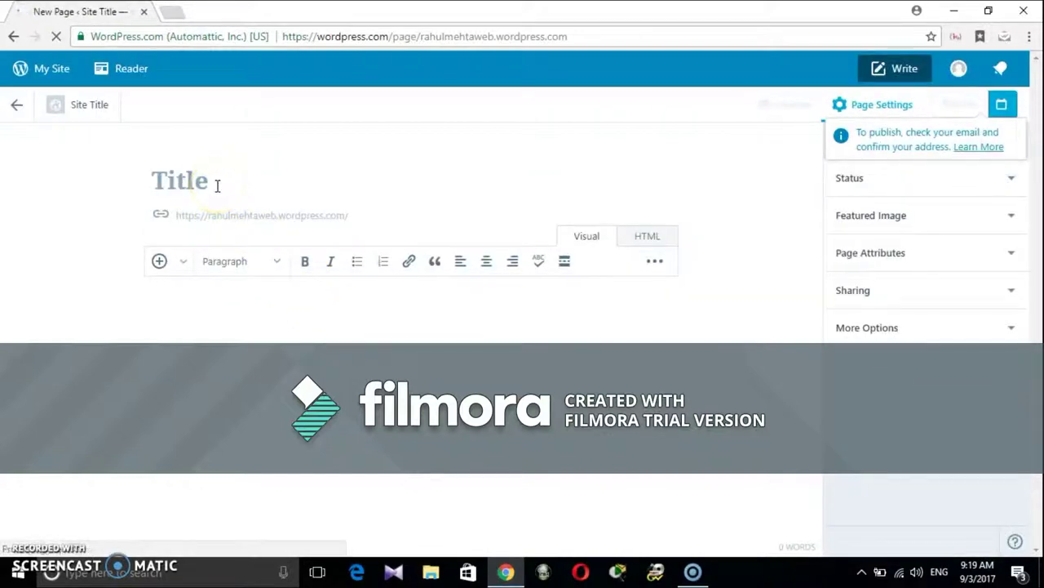
pyautogui.write('WordPress ')
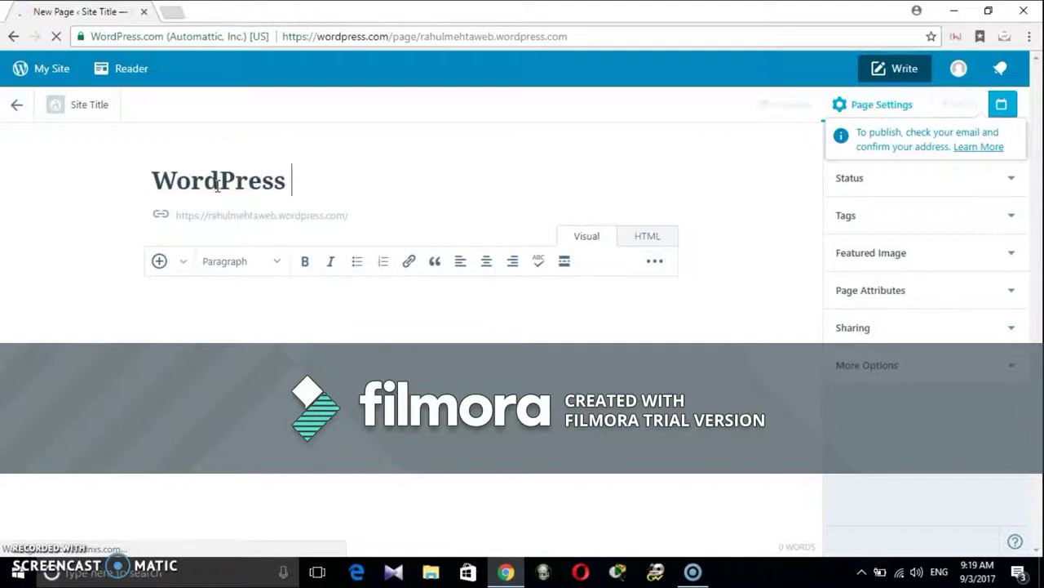
pyautogui.write('Demonstration')
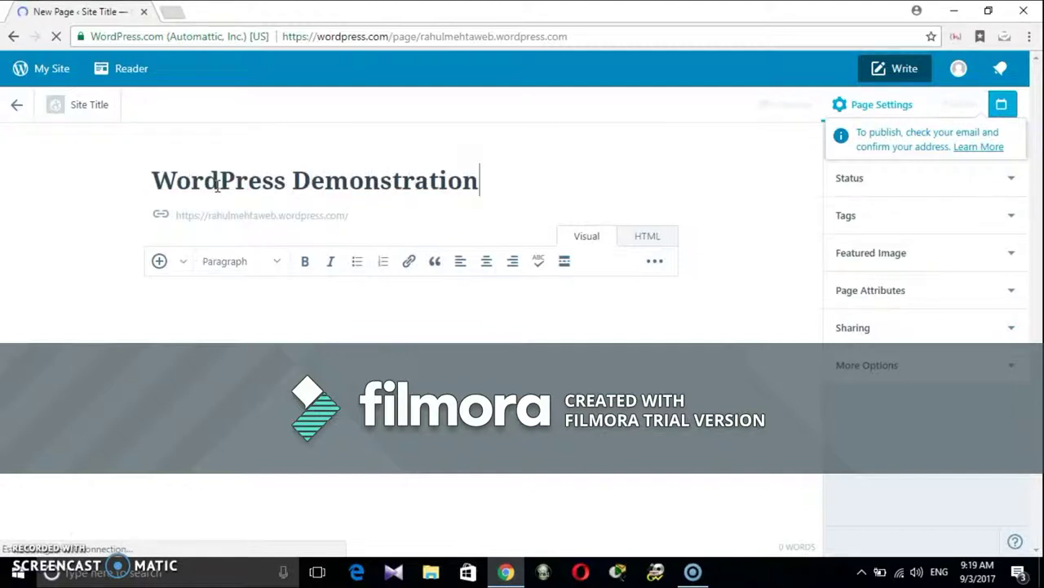
pyautogui.click(184, 346)
pyautogui.write('Hello PAri')
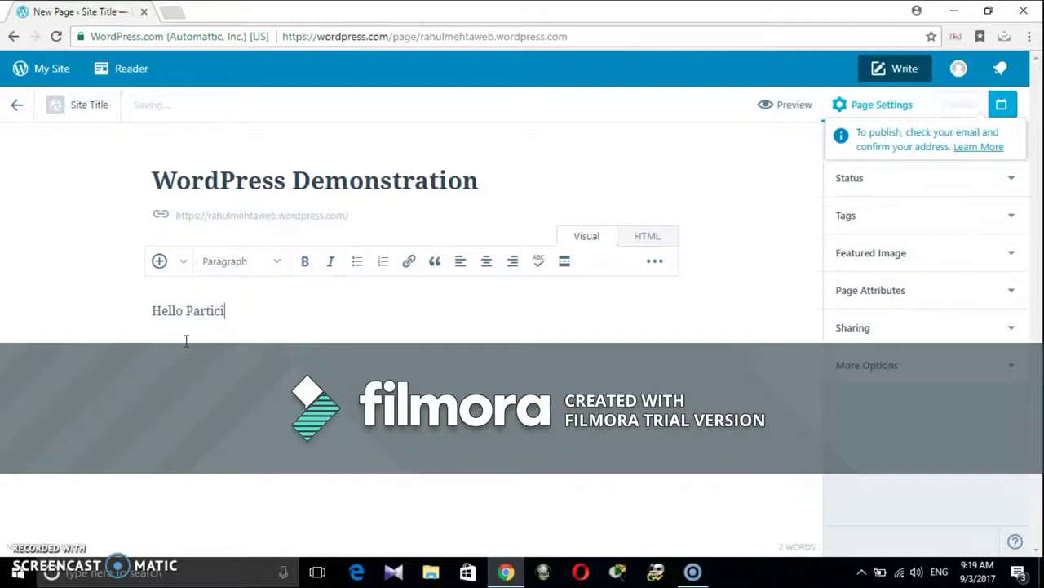
pyautogui.write('cipants,')
pyautogui.press('Return')
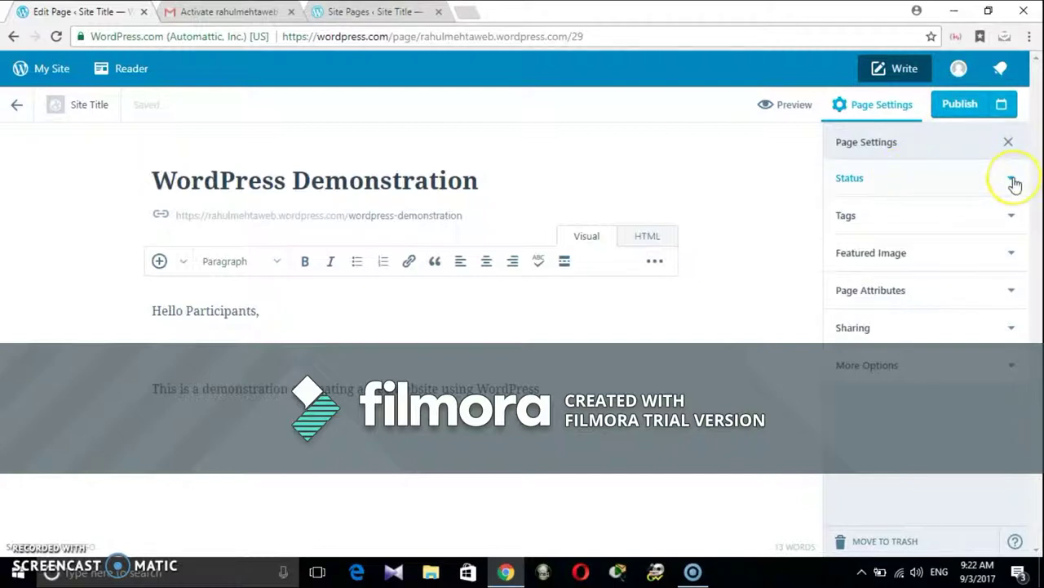
# Step: Expand and collapse the Status section in Page Settings
pyautogui.click(1015, 181)
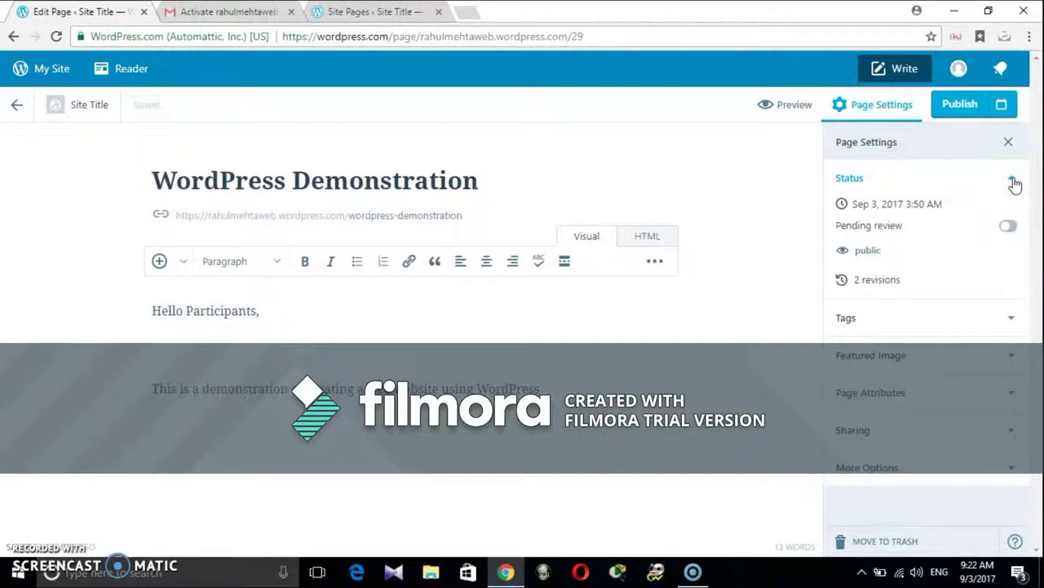
pyautogui.click(1015, 182)
pyautogui.click(1012, 218)
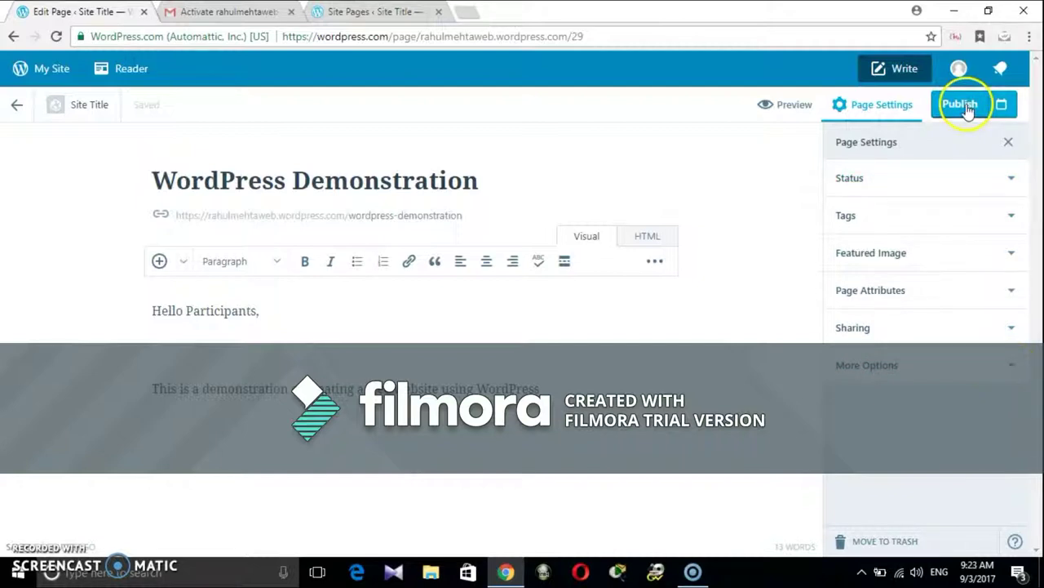
# Step: Preview the WordPress Demonstration page, close the preview, and publish it
pyautogui.click(792, 106)
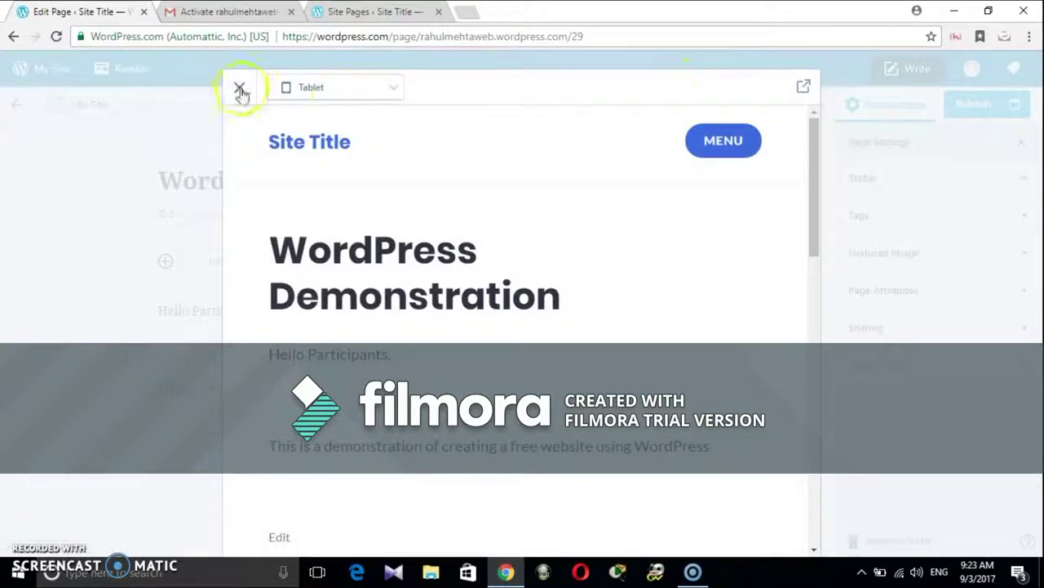
pyautogui.scroll(-4, 428, 252)
pyautogui.scroll(-5, 427, 251)
pyautogui.scroll(9, 426, 252)
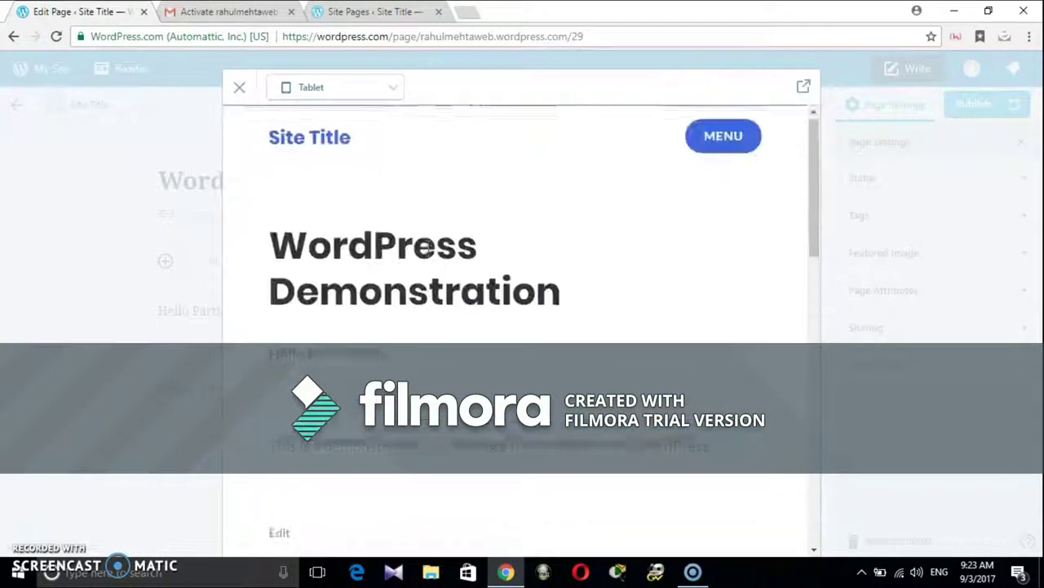
pyautogui.click(238, 87)
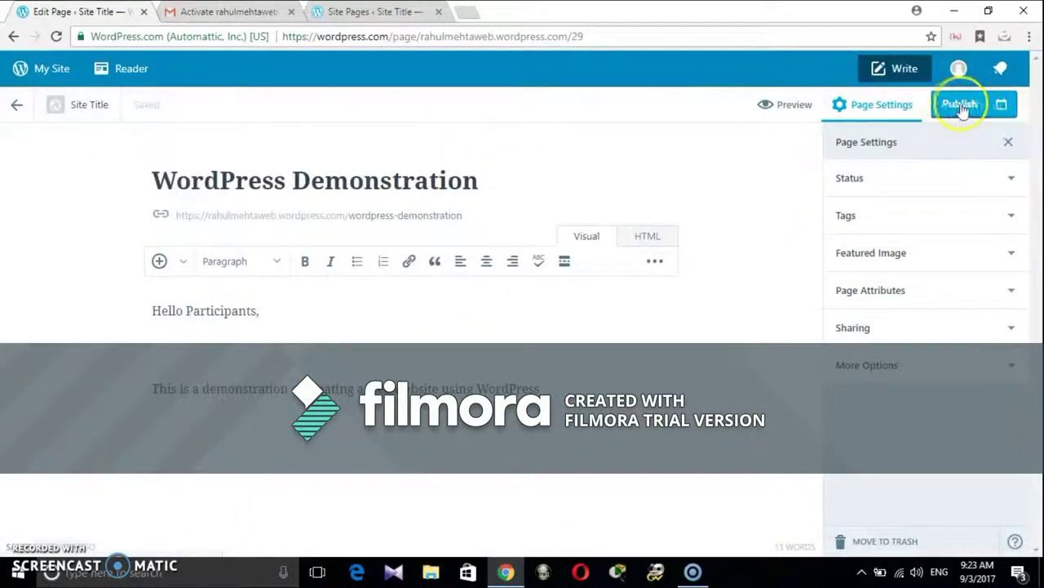
pyautogui.click(963, 106)
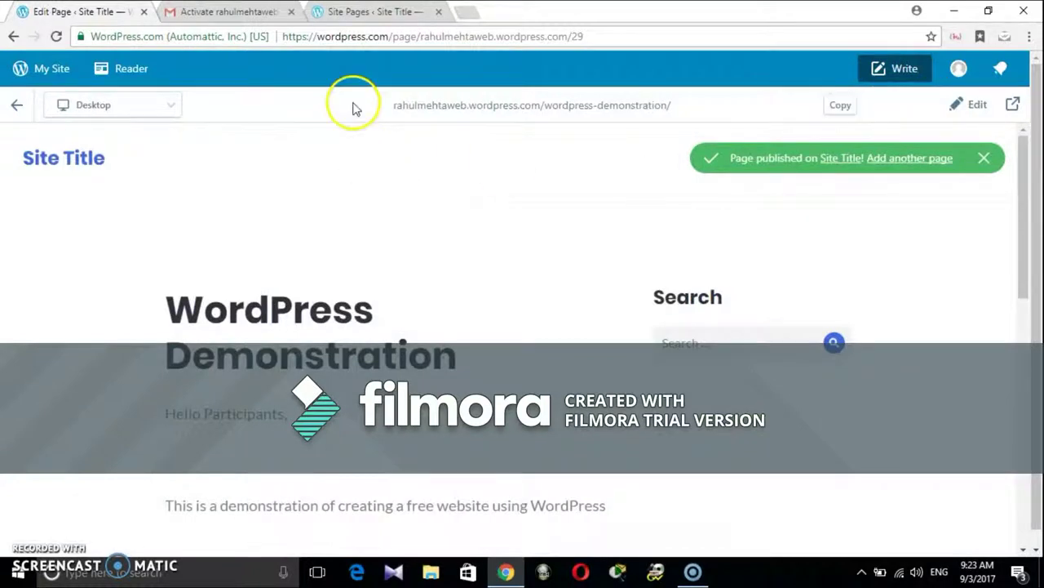
# Step: Go to Site Pages from My Site and look over the page list and its actions menu
pyautogui.click(47, 71)
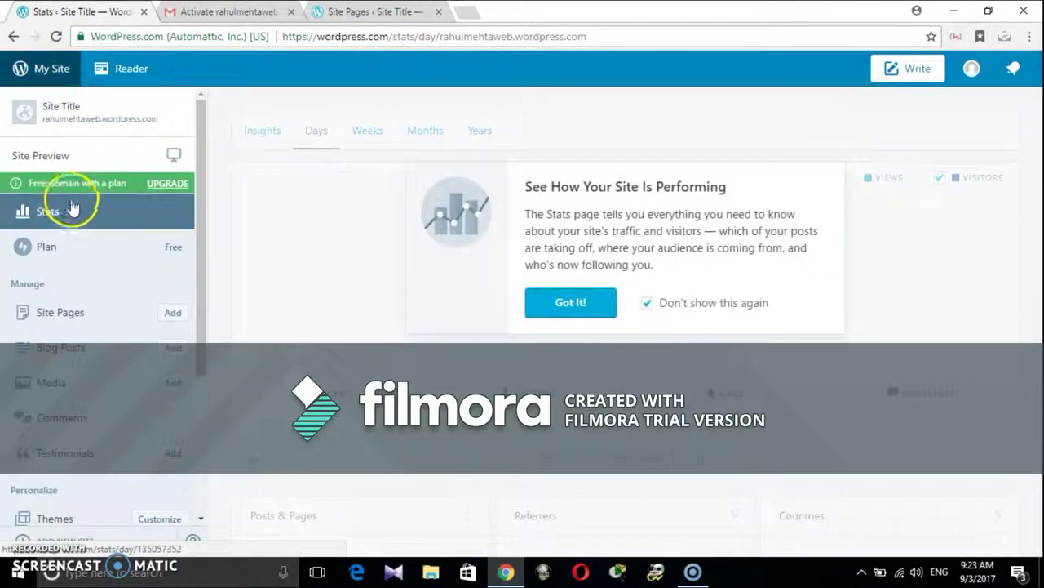
pyautogui.click(68, 316)
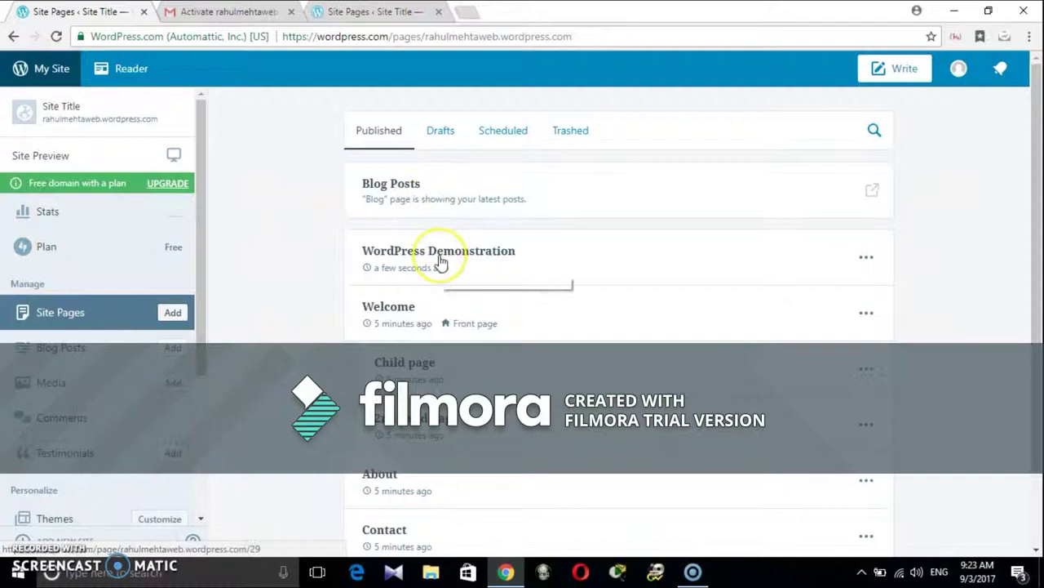
pyautogui.scroll(-2, 441, 261)
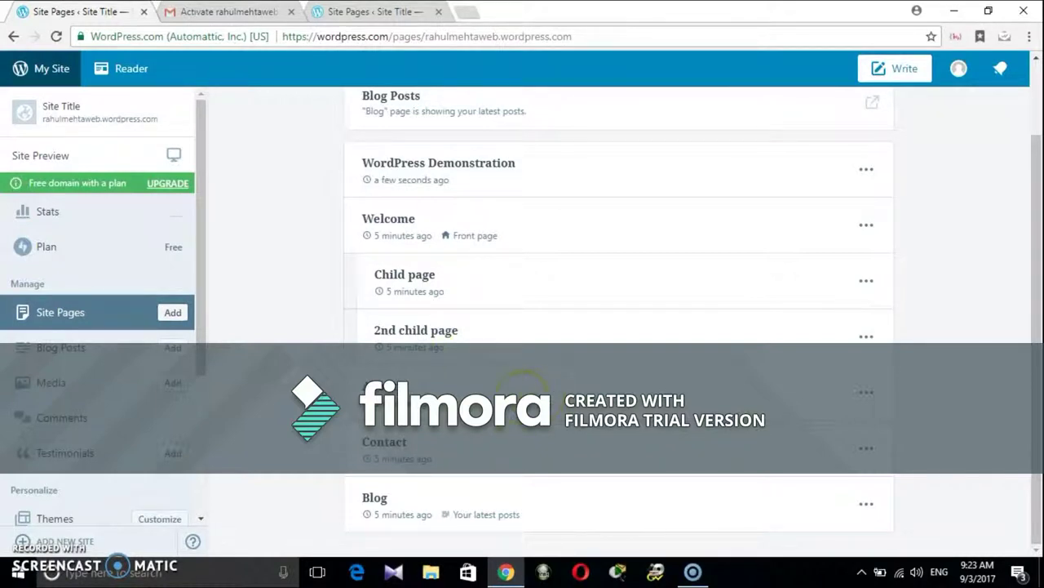
pyautogui.click(866, 393)
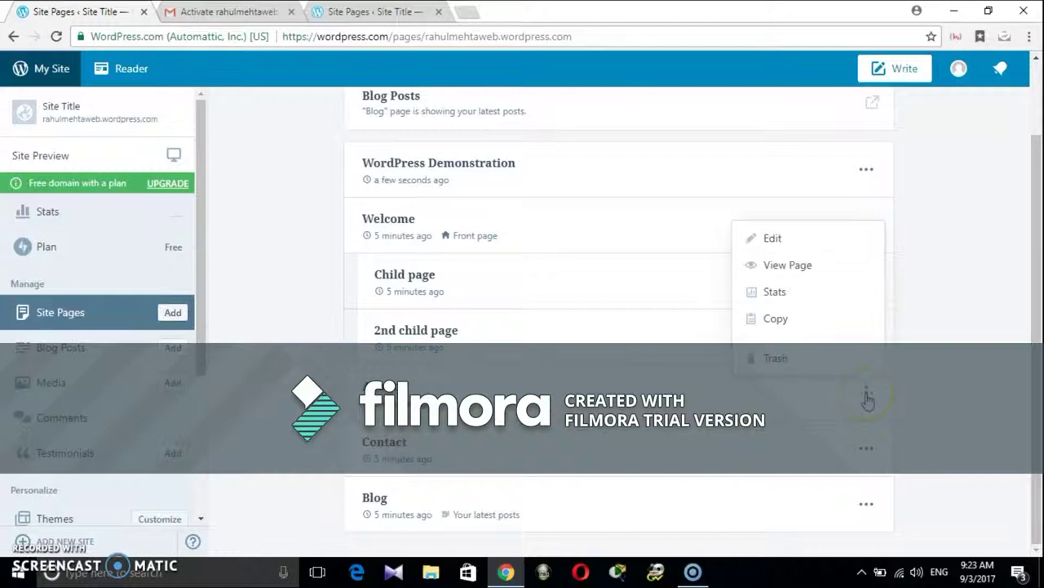
pyautogui.click(955, 354)
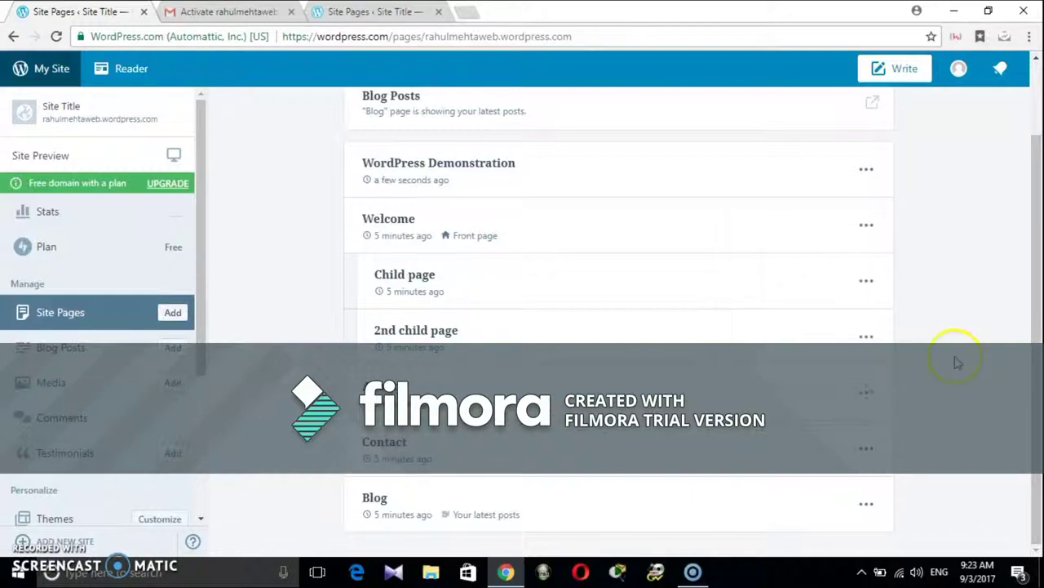
pyautogui.scroll(2, 937, 187)
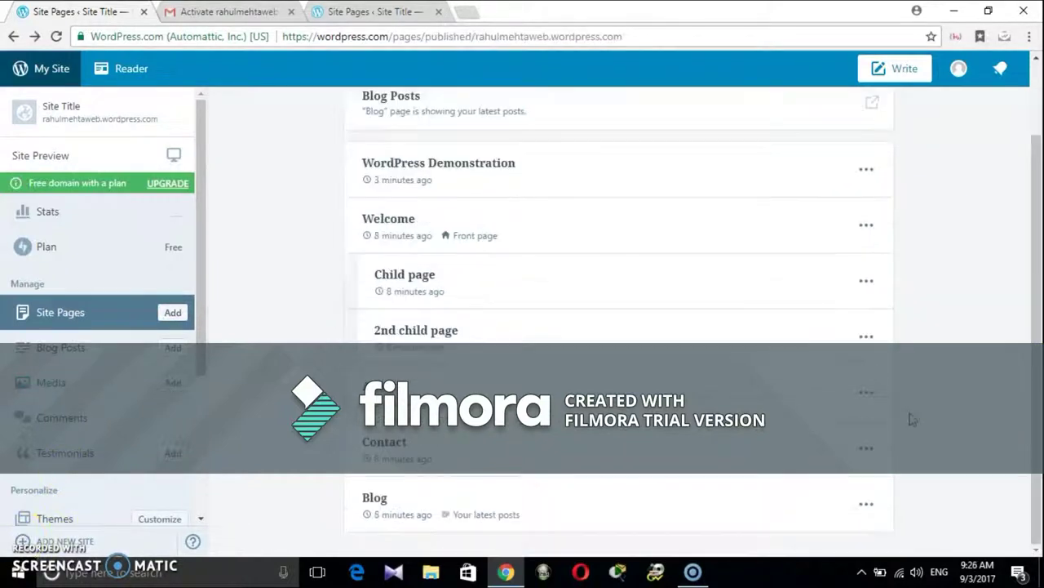
pyautogui.scroll(2, 909, 419)
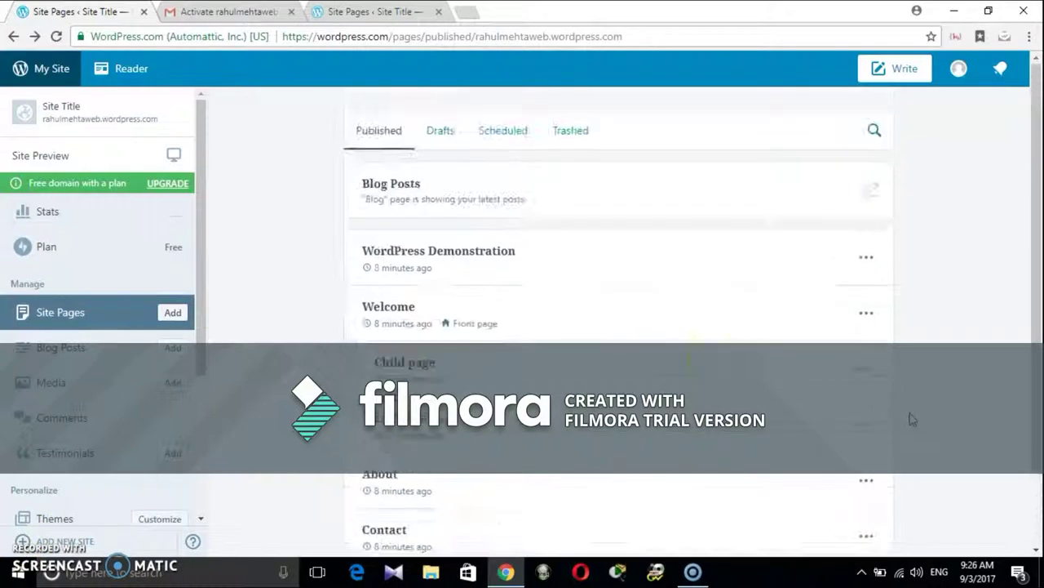
# Step: Update the WordPress Demonstration page and go back to Site Pages
pyautogui.click(428, 252)
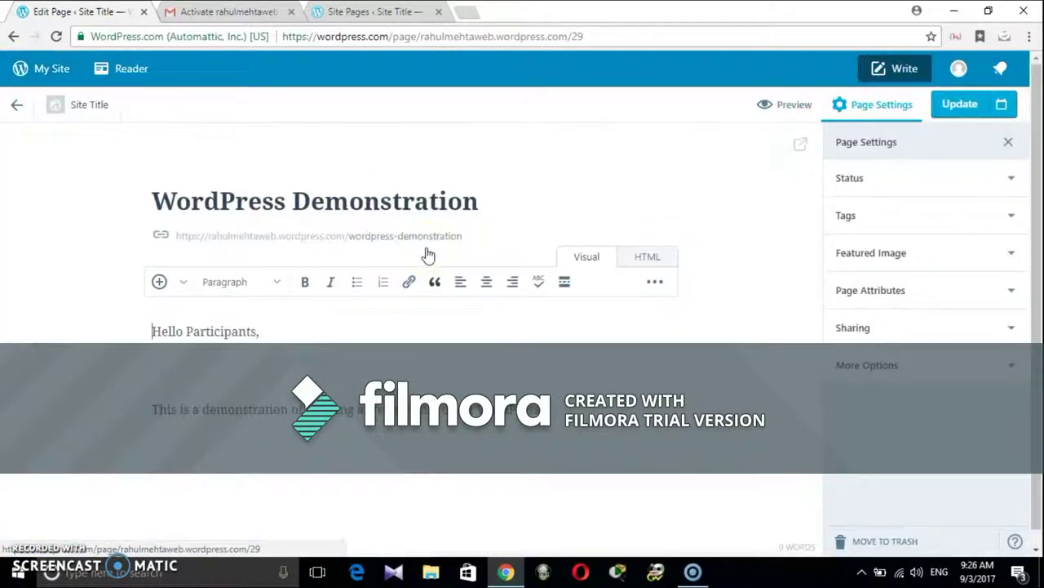
pyautogui.moveTo(157, 334); pyautogui.dragTo(506, 410)
pyautogui.click(961, 104)
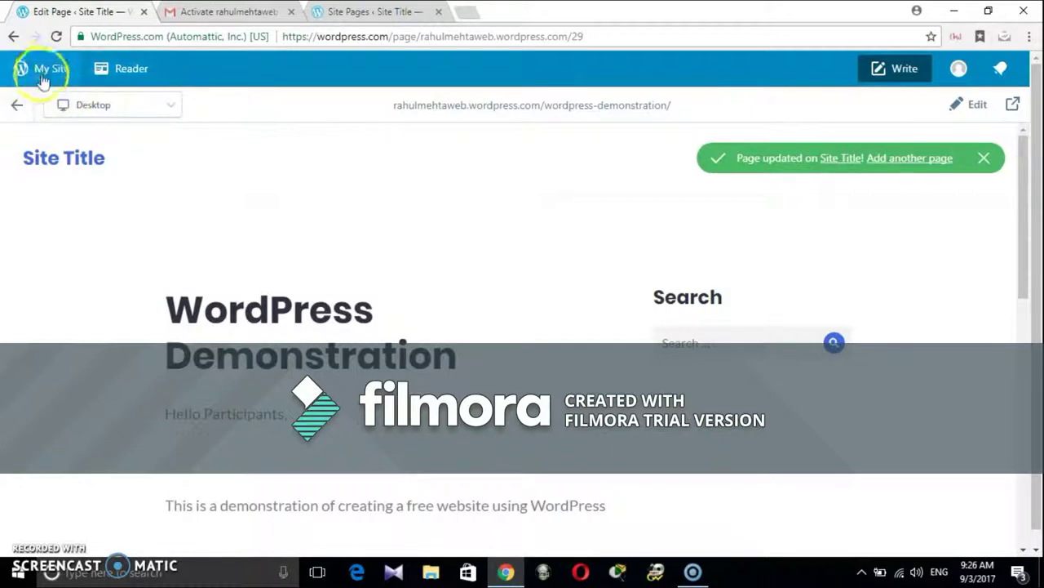
pyautogui.click(12, 110)
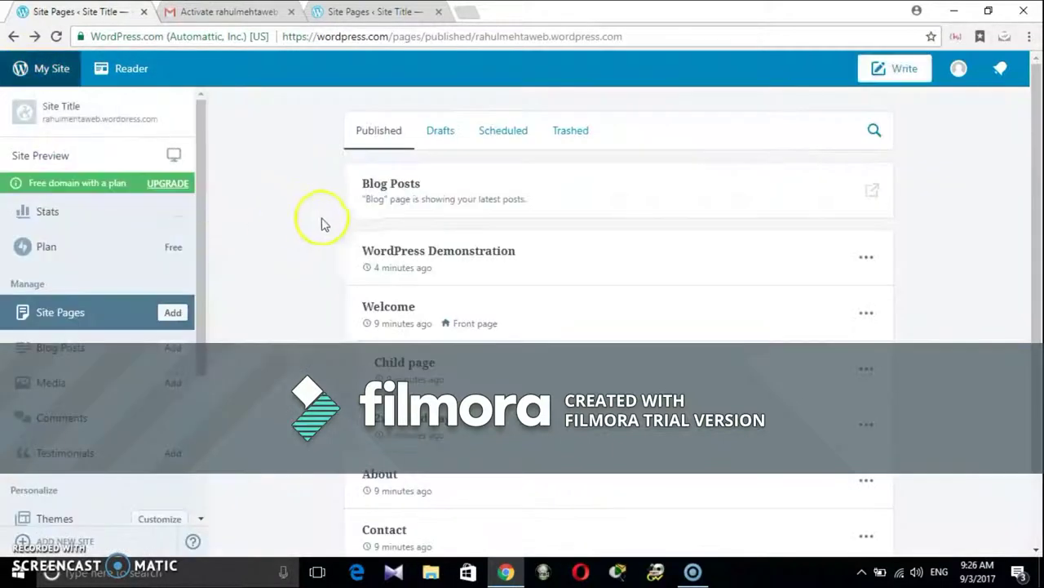
# Step: Open the Welcome page, select its body text, and go back to Site Pages
pyautogui.click(393, 312)
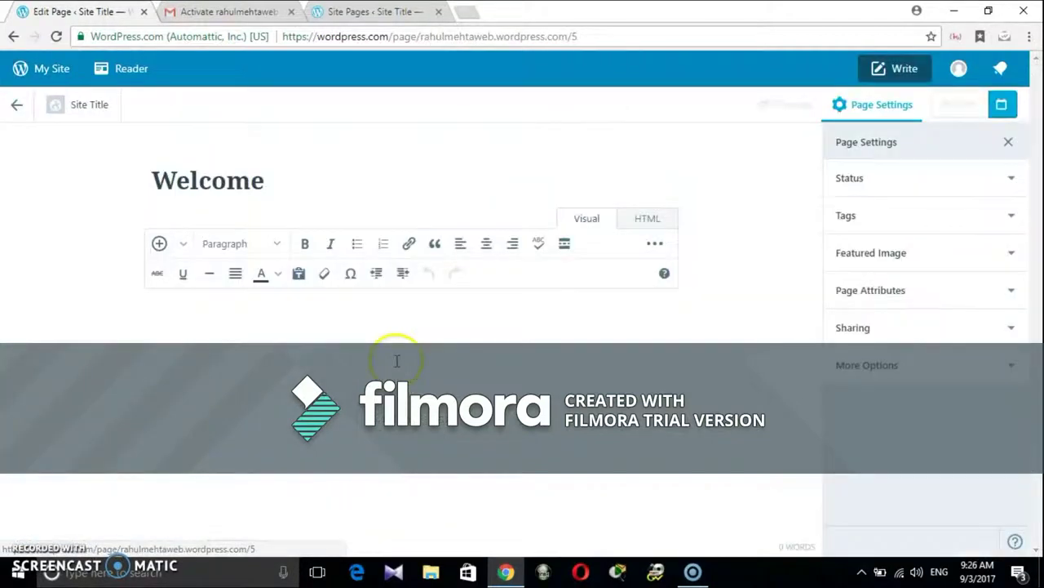
pyautogui.scroll(-5, 277, 336)
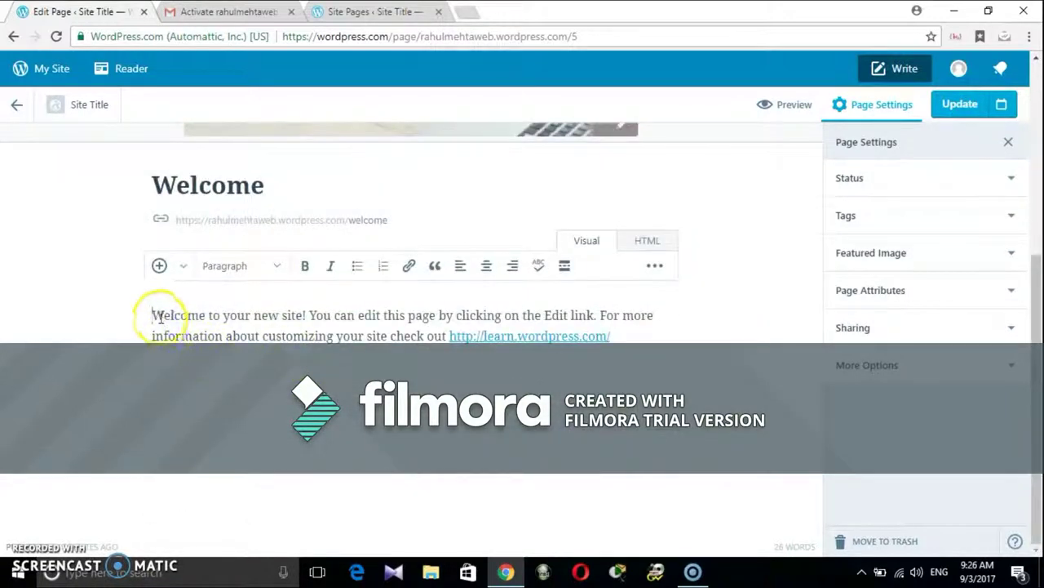
pyautogui.moveTo(161, 315); pyautogui.dragTo(660, 356)
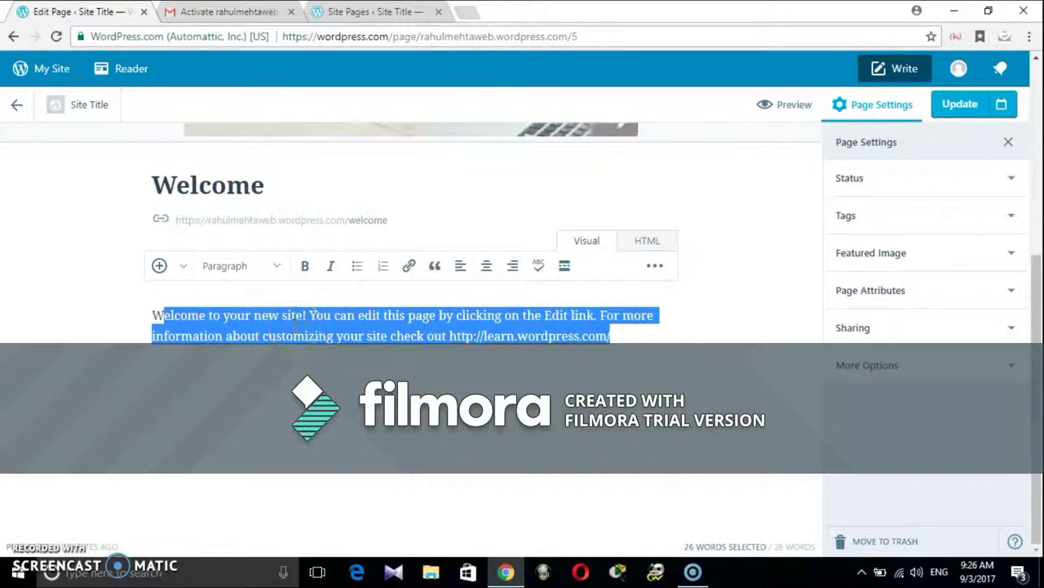
pyautogui.click(18, 106)
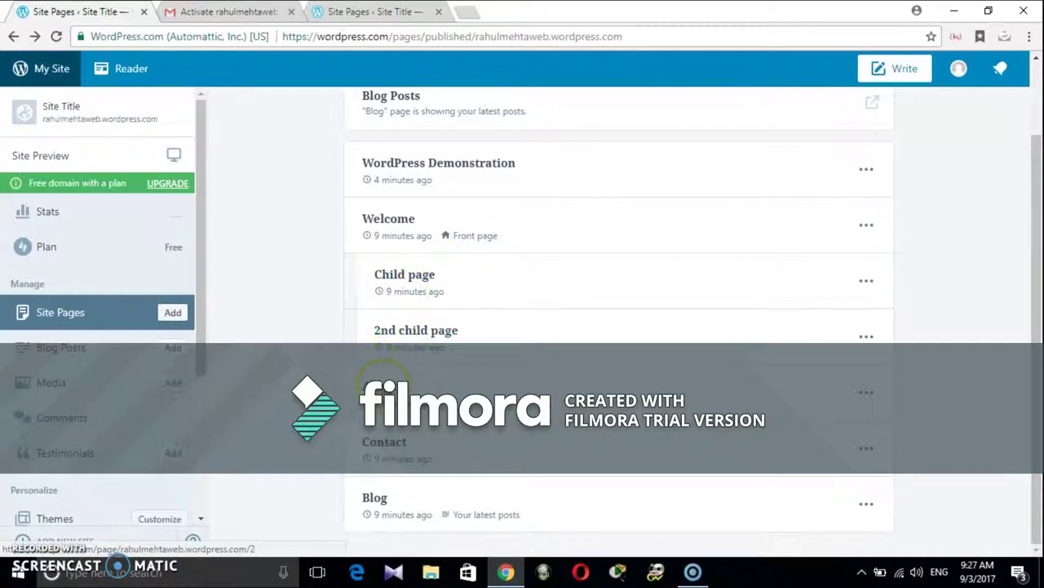
# Step: Replace the About page text with 'This is about learning a free website making' and update it
pyautogui.click(382, 366)
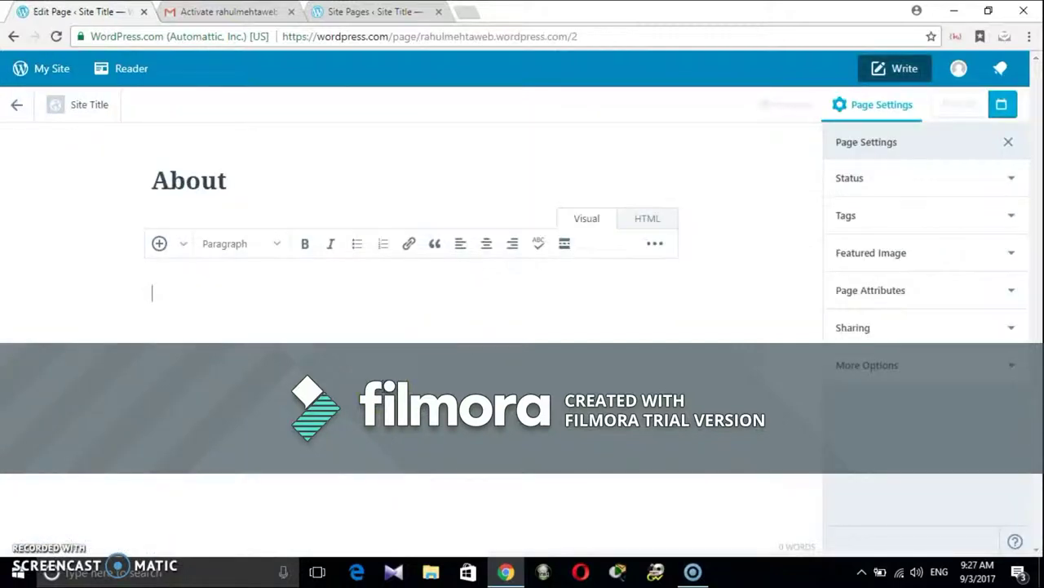
pyautogui.scroll(-4, 411, 326)
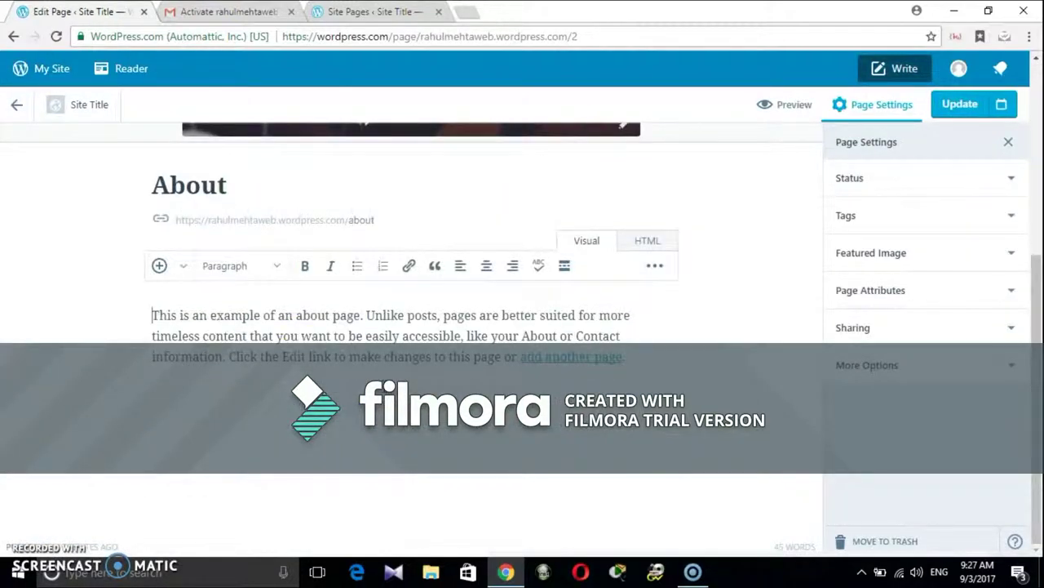
pyautogui.click(152, 315)
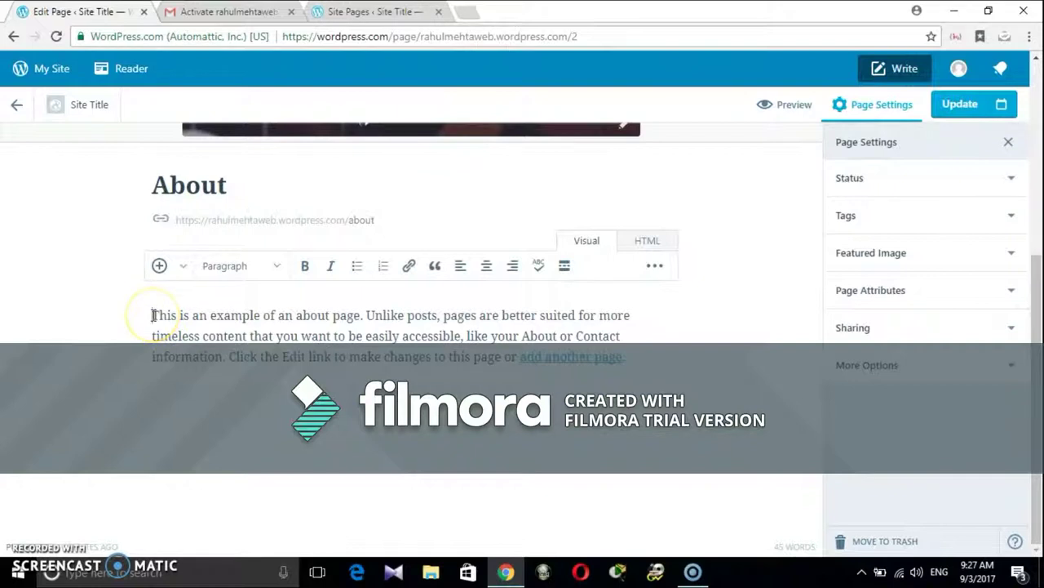
pyautogui.hotkey('ctrl', 'a')
pyautogui.write('This')
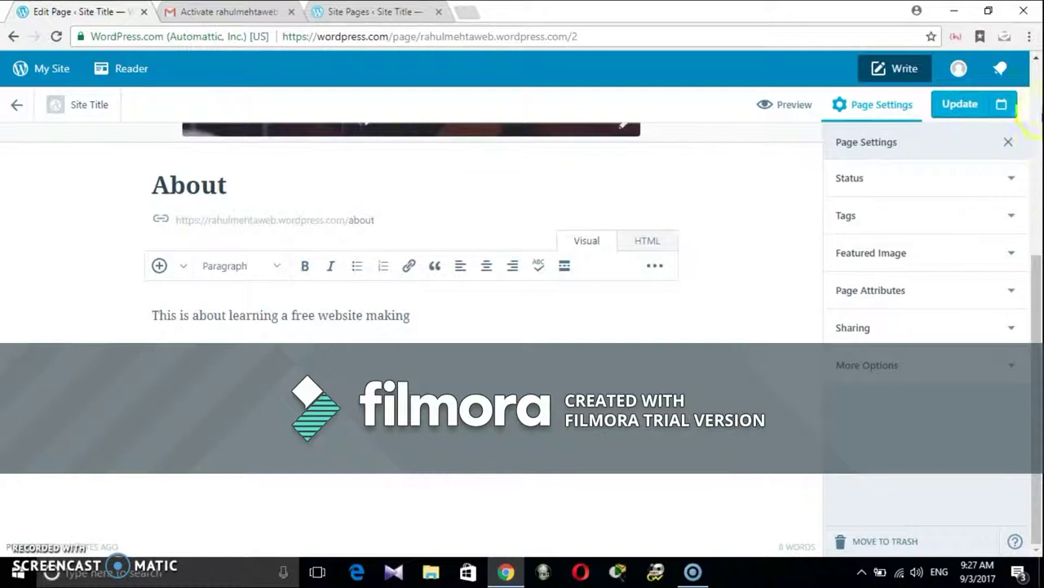
pyautogui.click(960, 103)
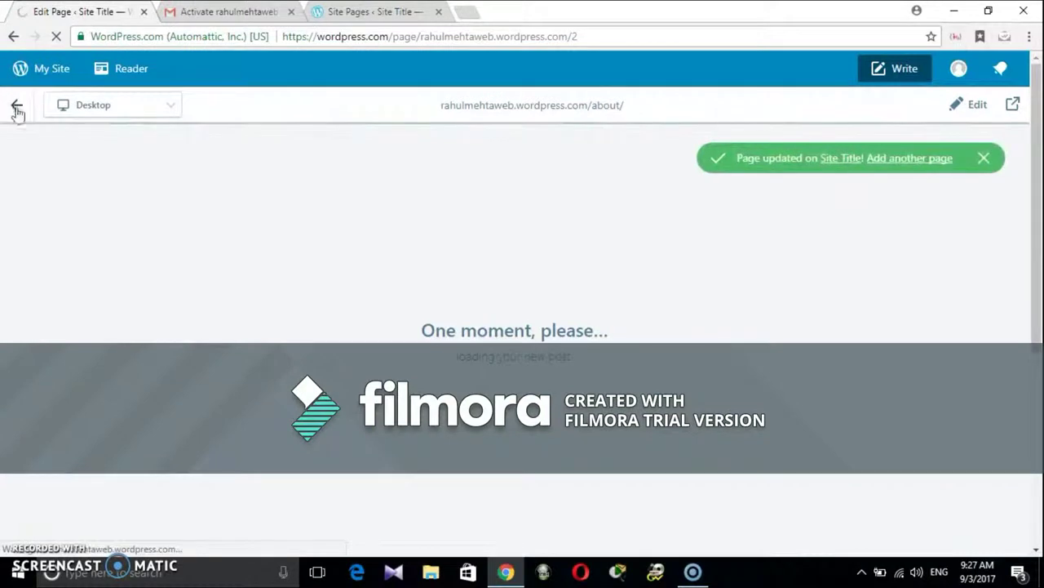
pyautogui.click(18, 111)
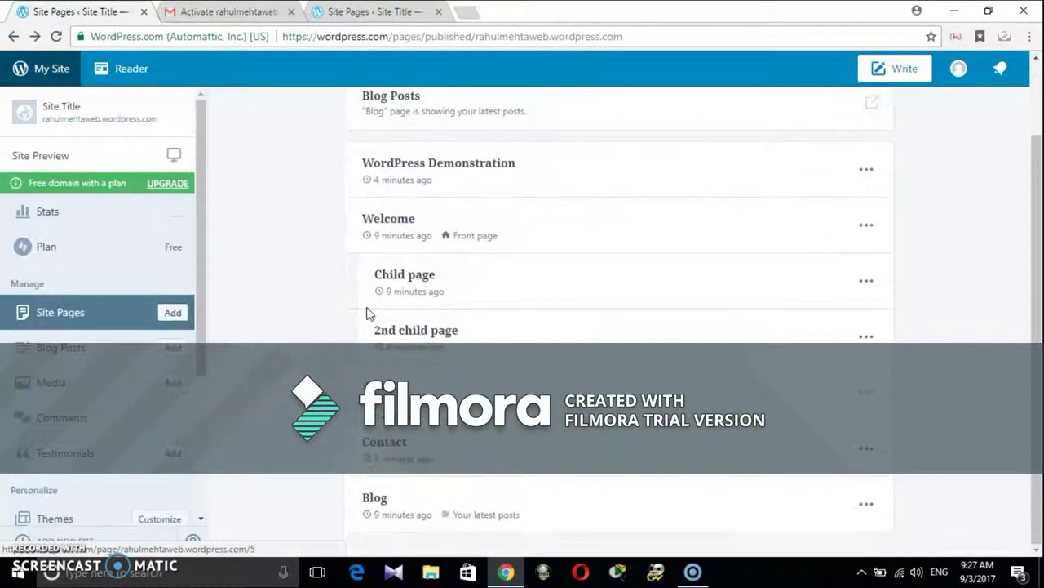
# Step: Open the Contact page to look at it, then go back to Site Pages
pyautogui.scroll(-1, 387, 447)
pyautogui.click(384, 443)
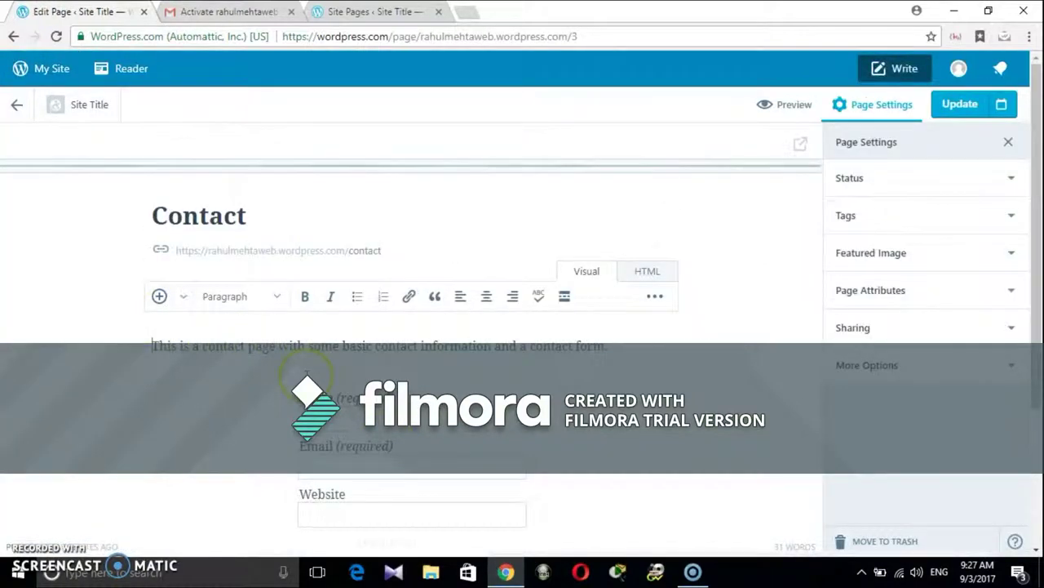
pyautogui.scroll(-4, 408, 327)
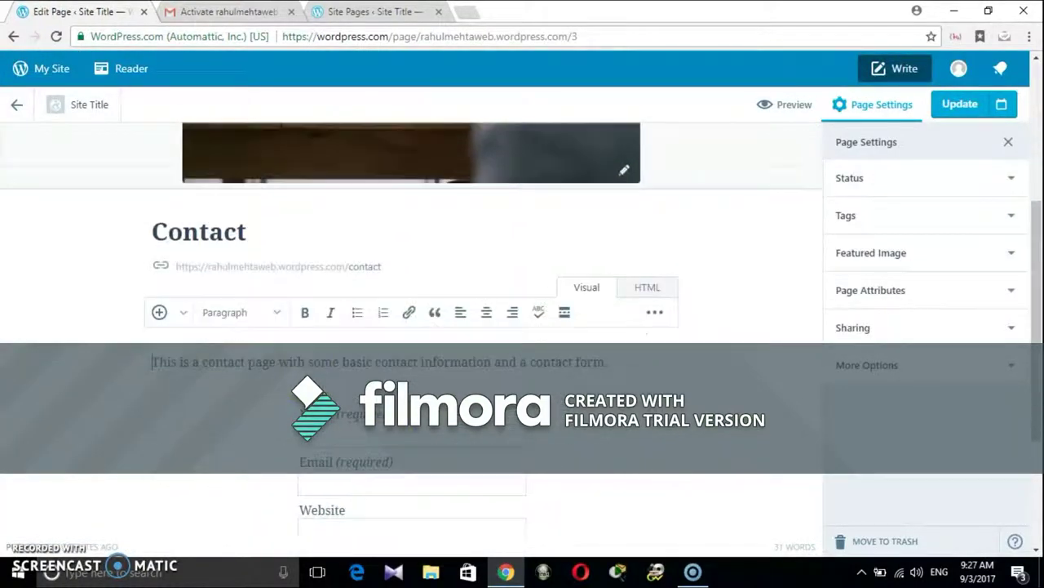
pyautogui.scroll(5, 77, 135)
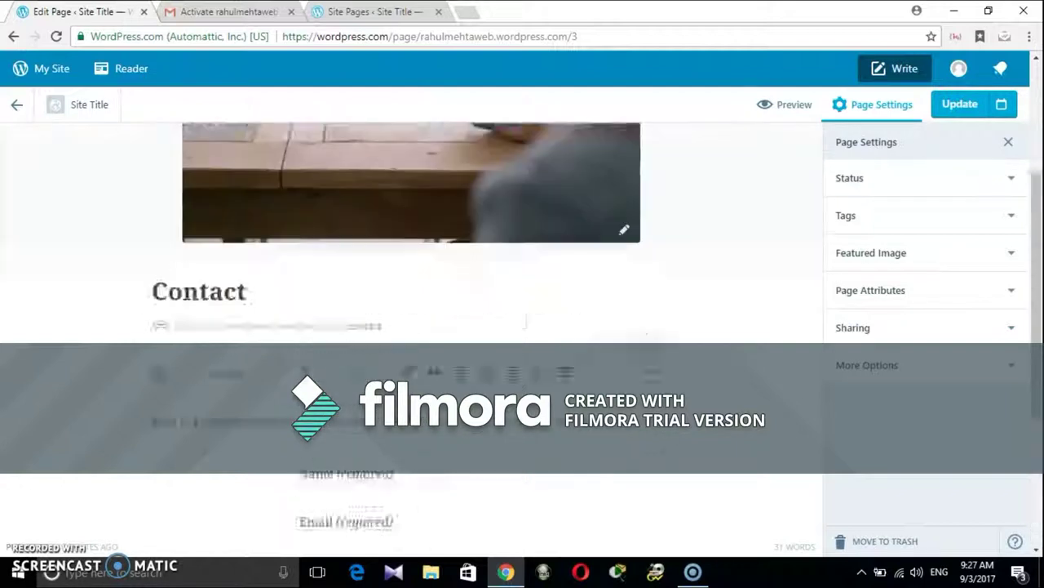
pyautogui.click(12, 107)
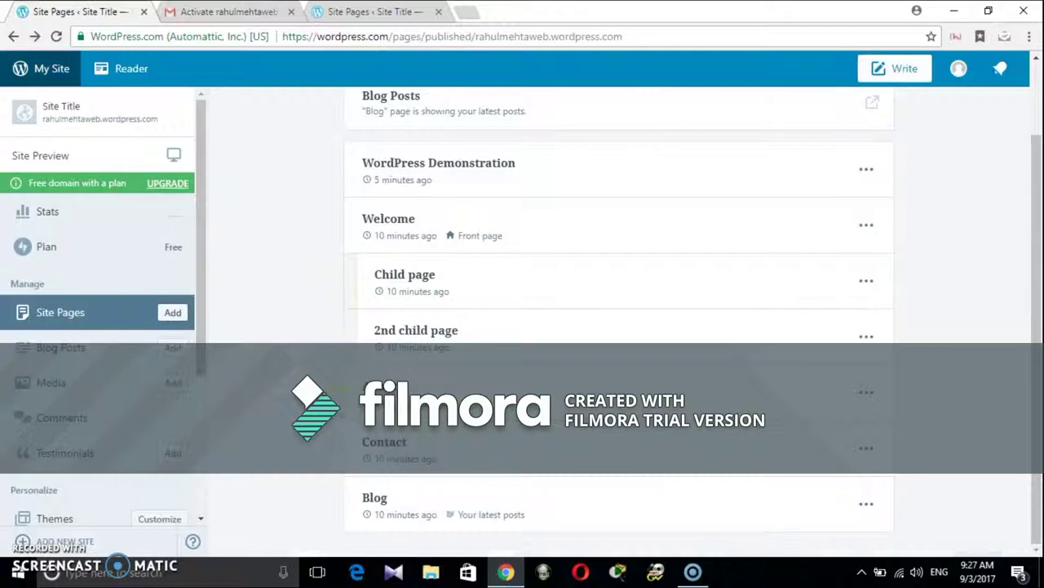
# Step: Open the Blog page and replace its whole body text, starting the new invitation with 'T'
pyautogui.click(377, 500)
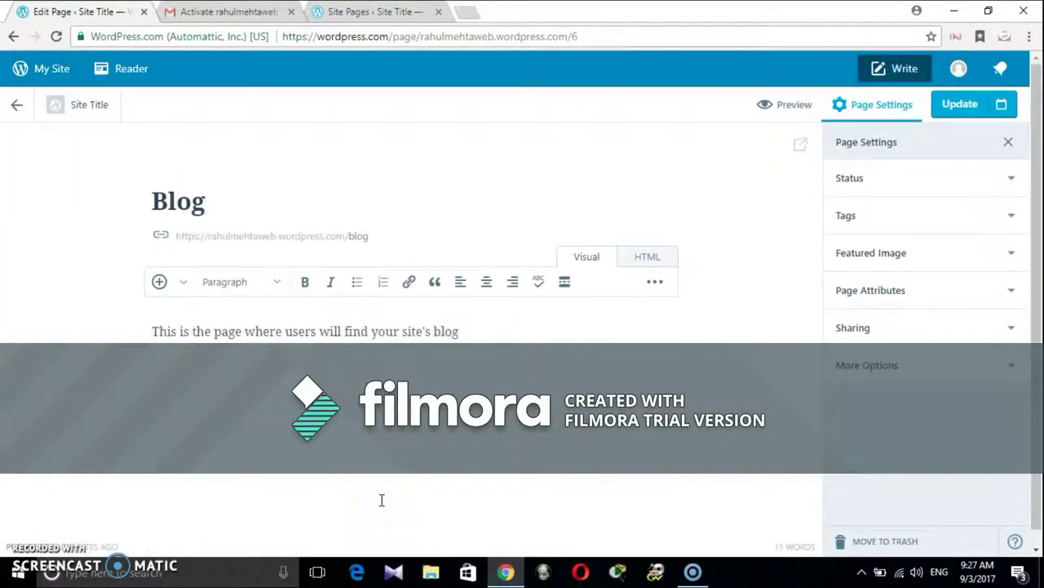
pyautogui.hotkey('ctrl', 'a')
pyautogui.write('T')
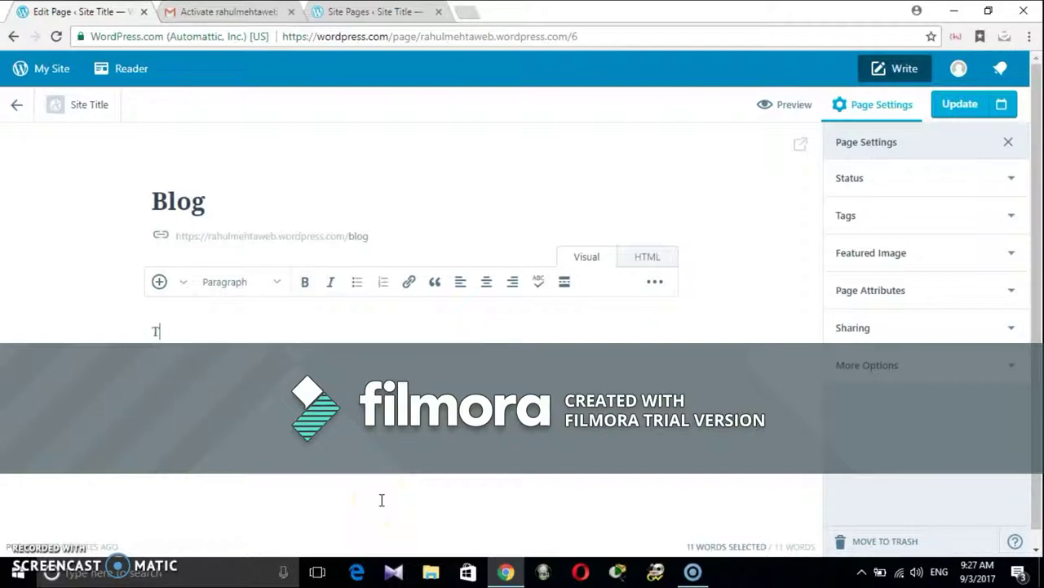